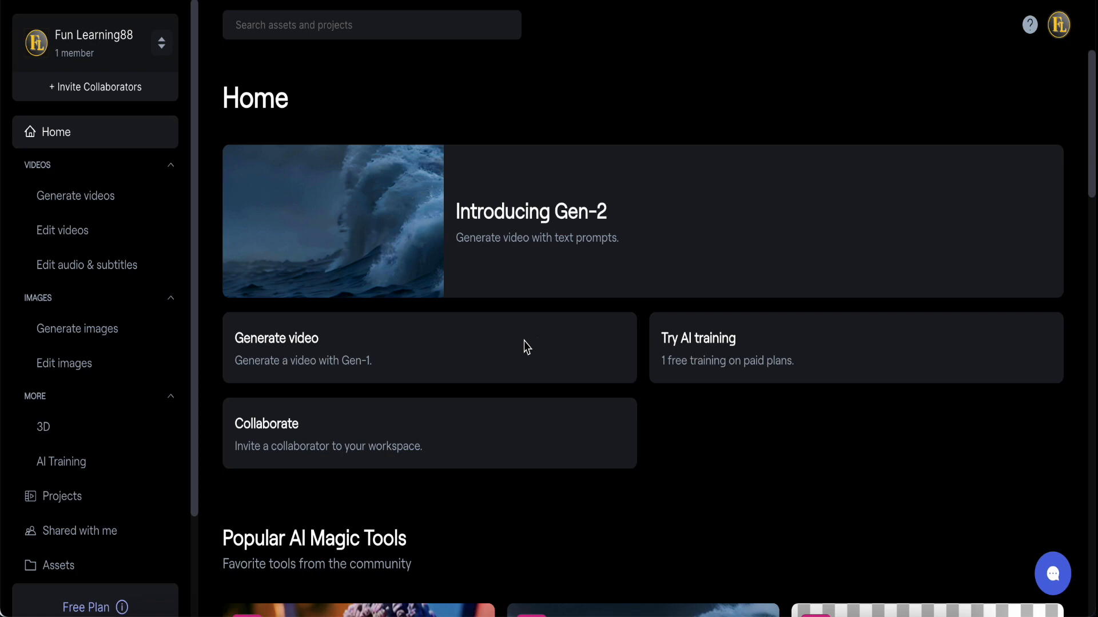
- Open the Gen-1: Video to Video tool from the popular AI Magic Tools
{"action": "scroll", "coordinate": [497, 356], "scroll_direction": "down", "scroll_amount": 7}
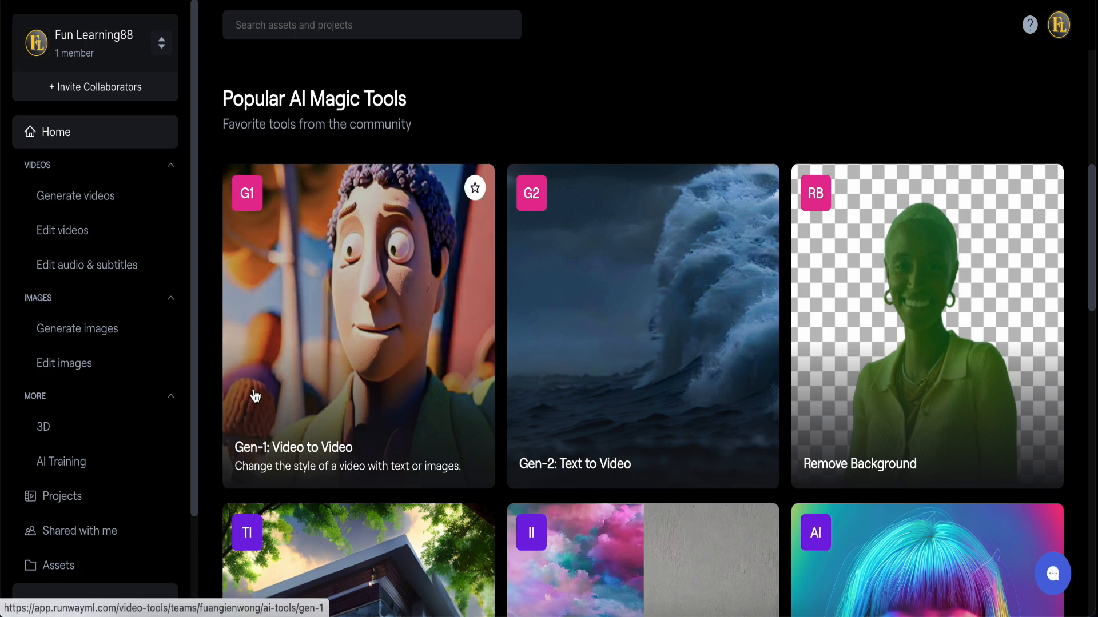
{"action": "left_click", "coordinate": [355, 362]}
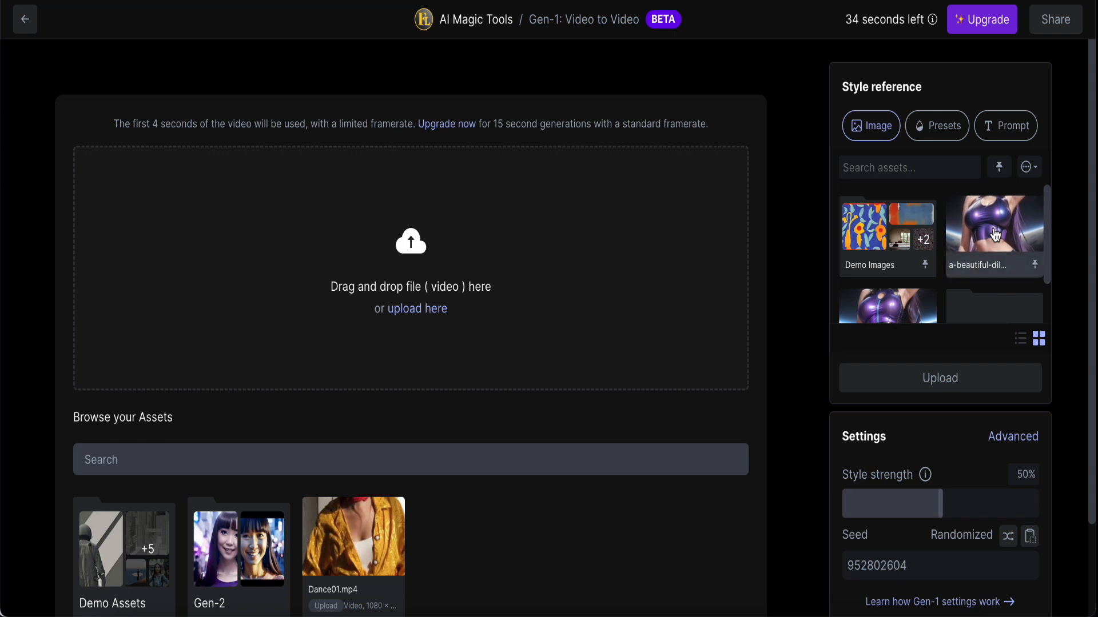
- Review the preset and prompt options for the style reference, and return to the image option
{"action": "left_click", "coordinate": [941, 131]}
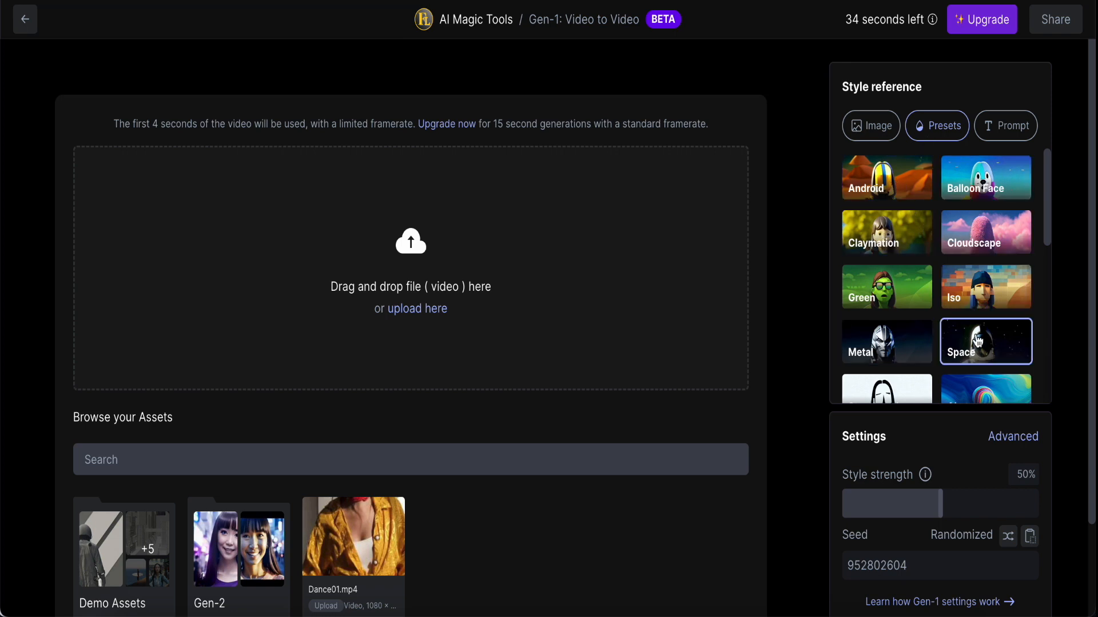
{"action": "scroll", "coordinate": [979, 342], "scroll_direction": "down", "scroll_amount": 3}
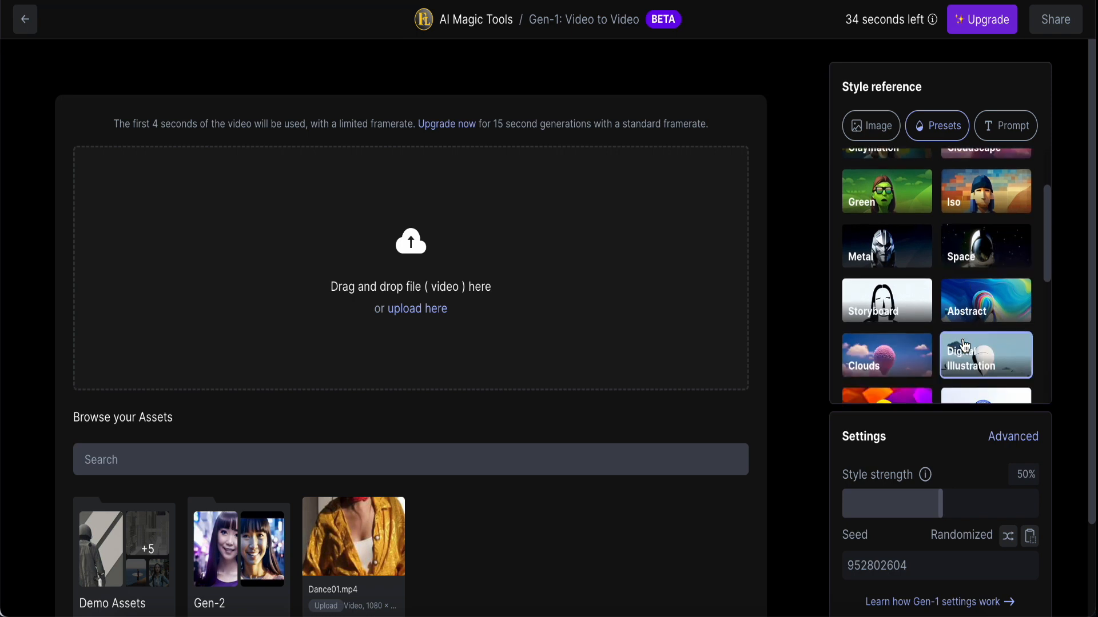
{"action": "scroll", "coordinate": [967, 290], "scroll_direction": "up", "scroll_amount": 3}
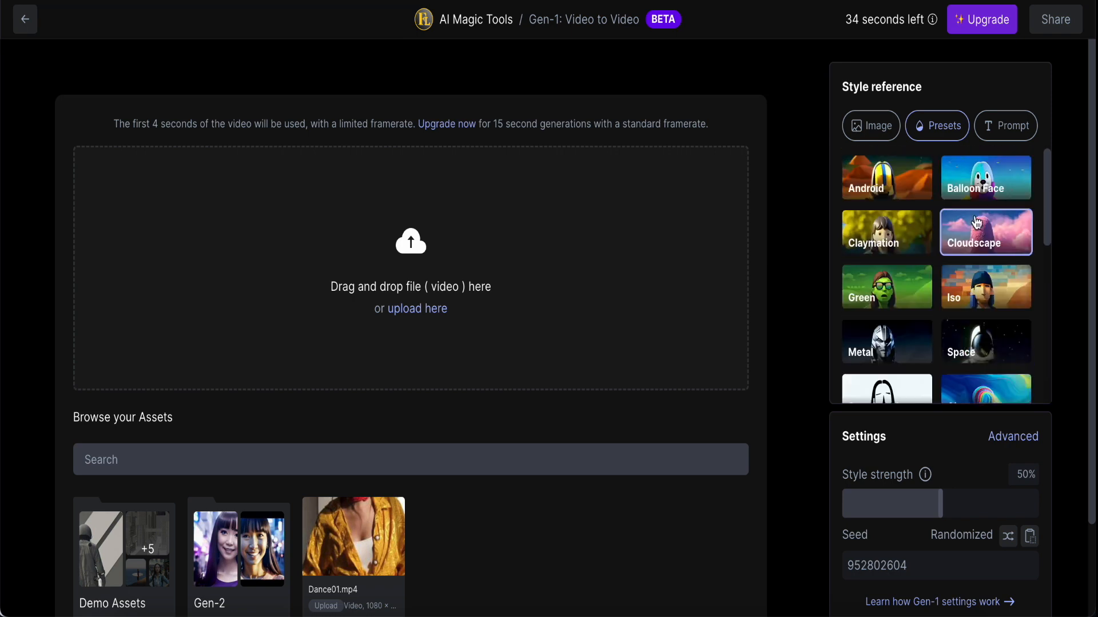
{"action": "left_click", "coordinate": [1010, 133]}
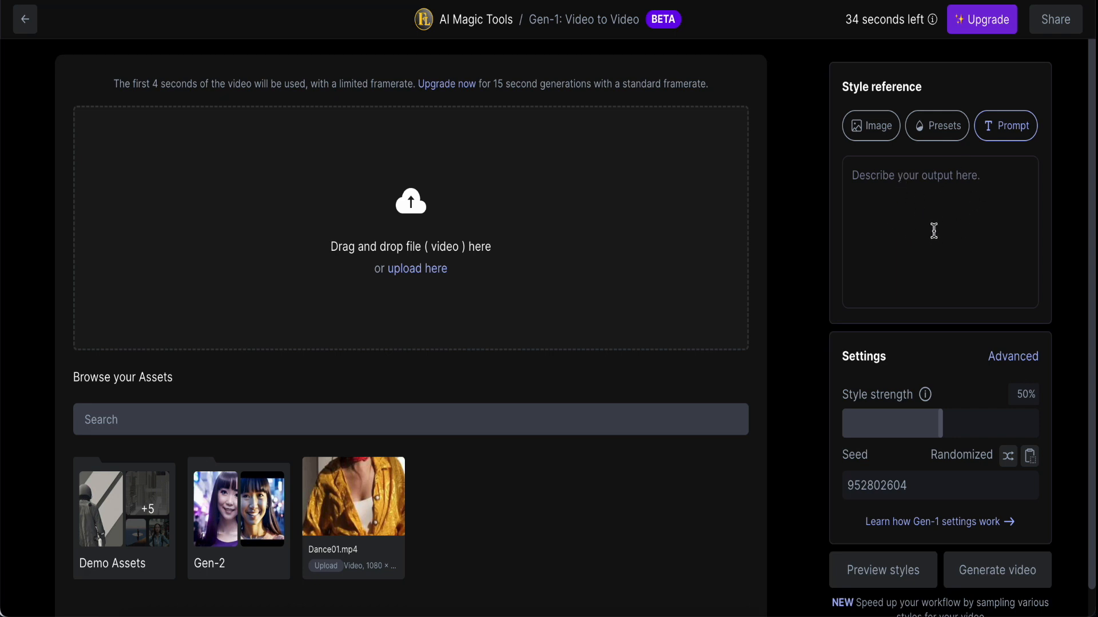
{"action": "left_click", "coordinate": [911, 224]}
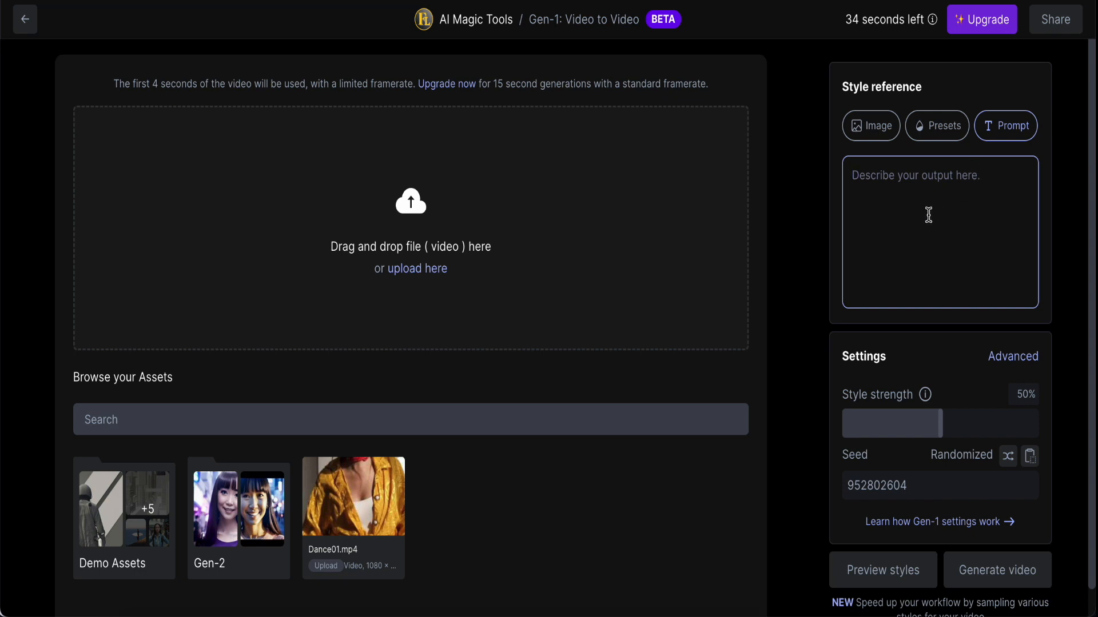
{"action": "scroll", "coordinate": [908, 353], "scroll_direction": "down", "scroll_amount": 1}
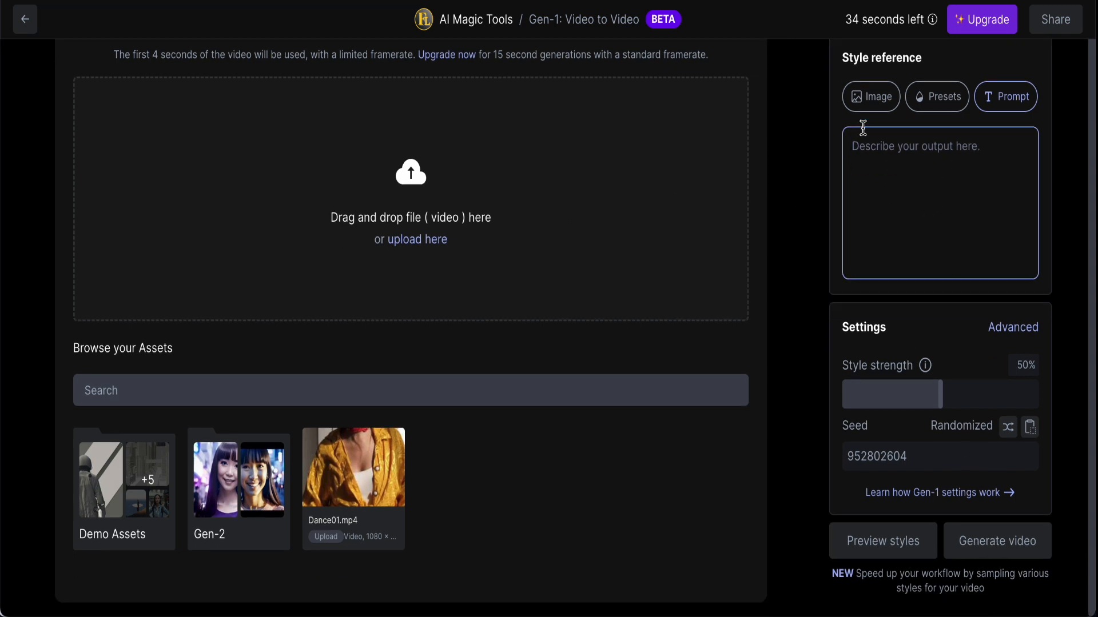
{"action": "left_click", "coordinate": [869, 105]}
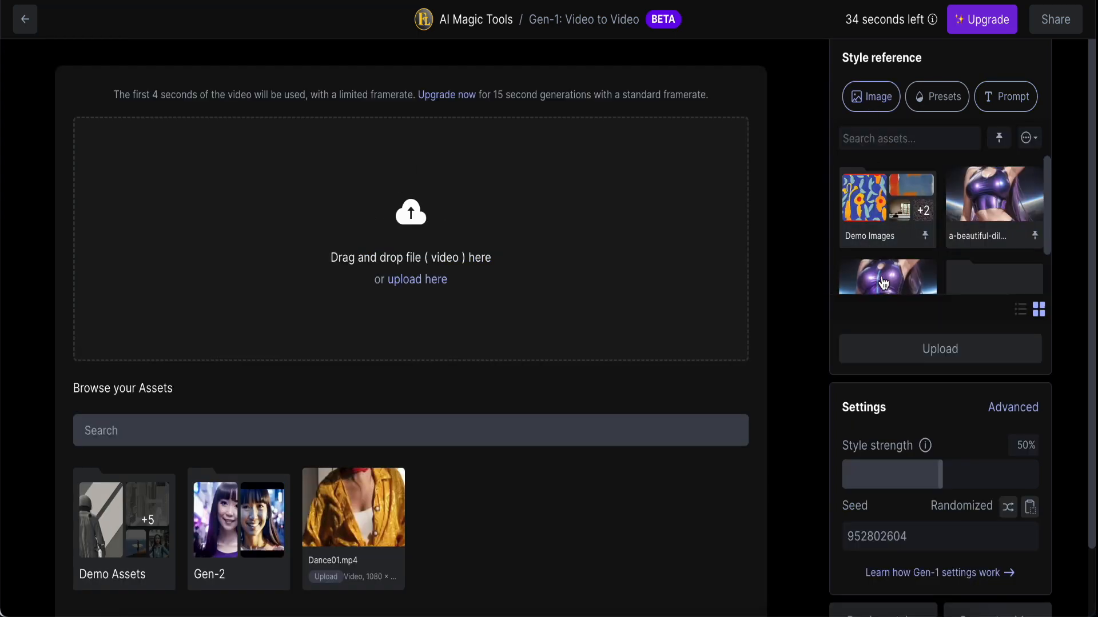
{"action": "left_click", "coordinate": [423, 279]}
{"action": "scroll", "coordinate": [468, 241], "scroll_direction": "down", "scroll_amount": 10}
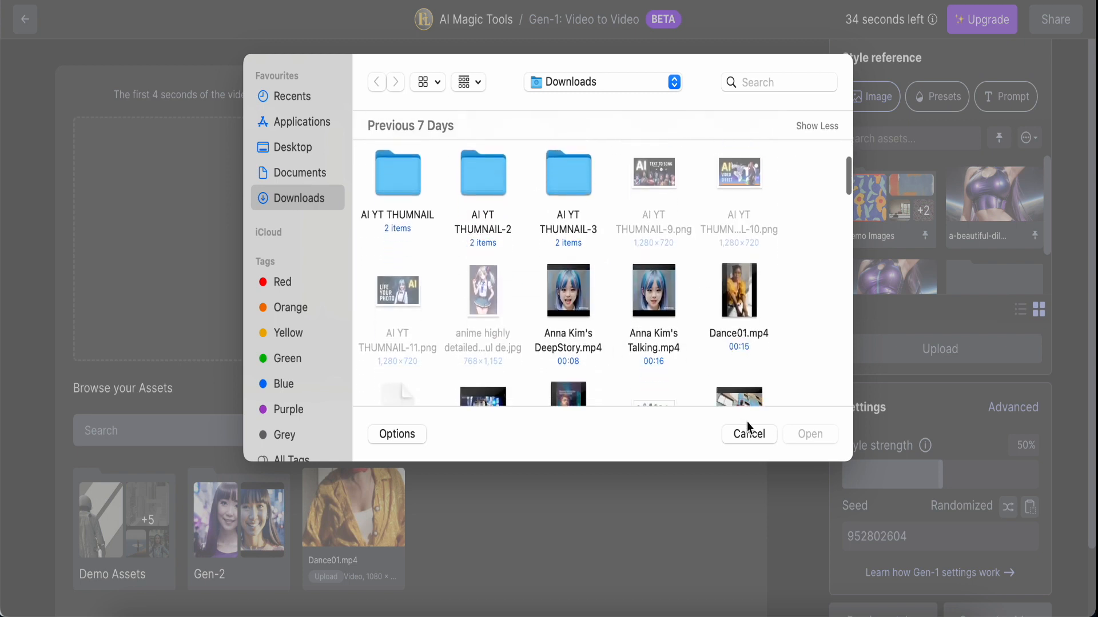
{"action": "left_click", "coordinate": [736, 286]}
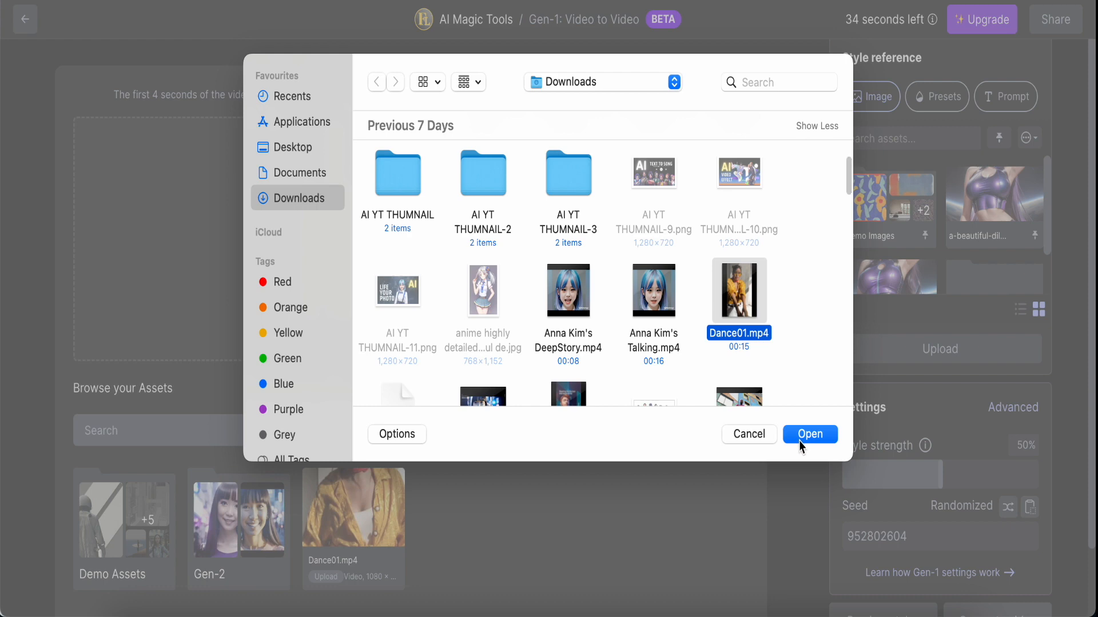
{"action": "left_click", "coordinate": [742, 437]}
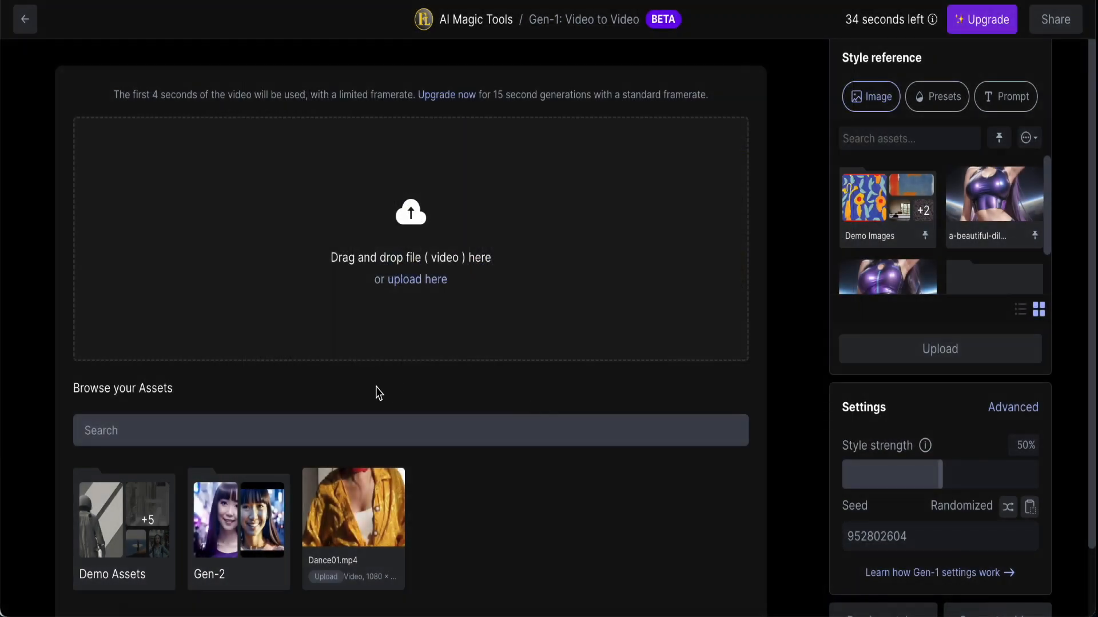
- Load Dance01.mp4 from the assets as the input video and select the second purple-outfit image as style reference
{"action": "left_click", "coordinate": [360, 517]}
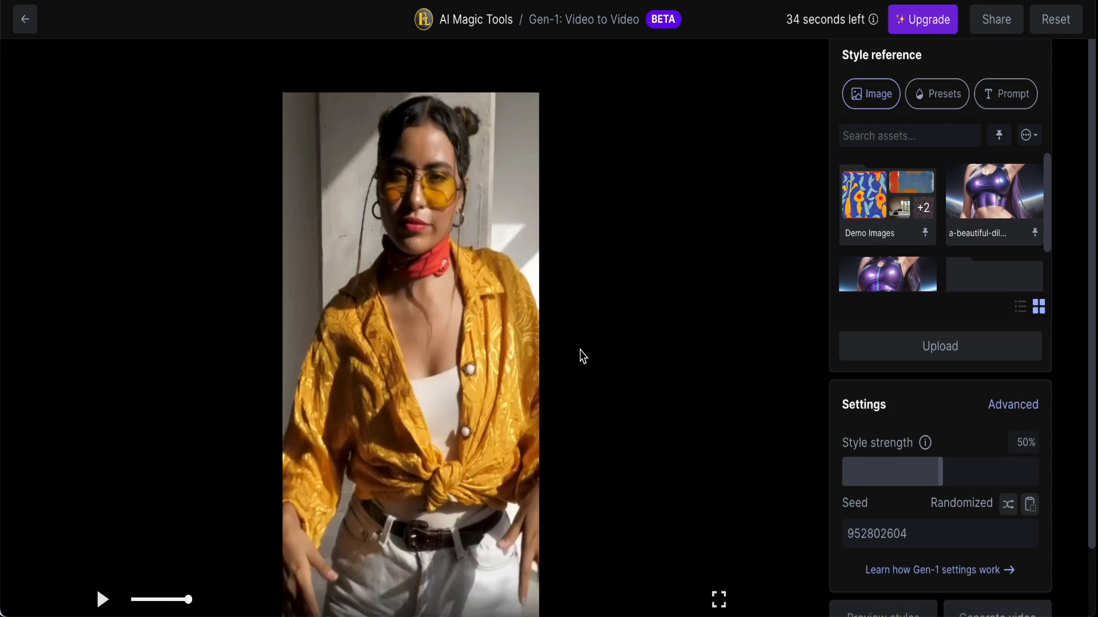
{"action": "scroll", "coordinate": [582, 357], "scroll_direction": "down", "scroll_amount": 1}
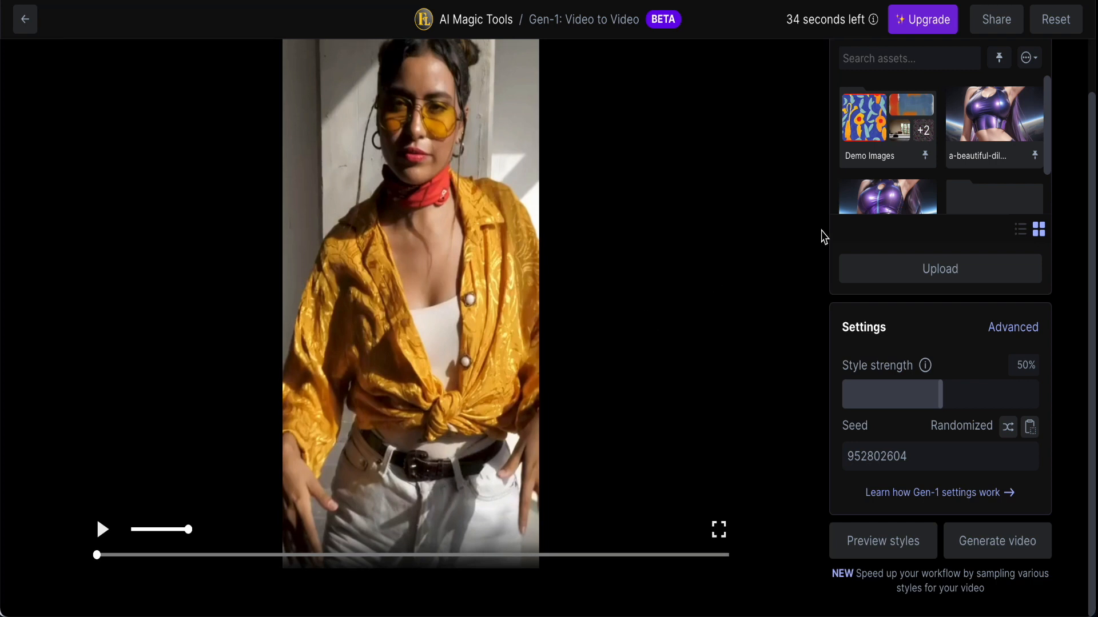
{"action": "left_click", "coordinate": [874, 199]}
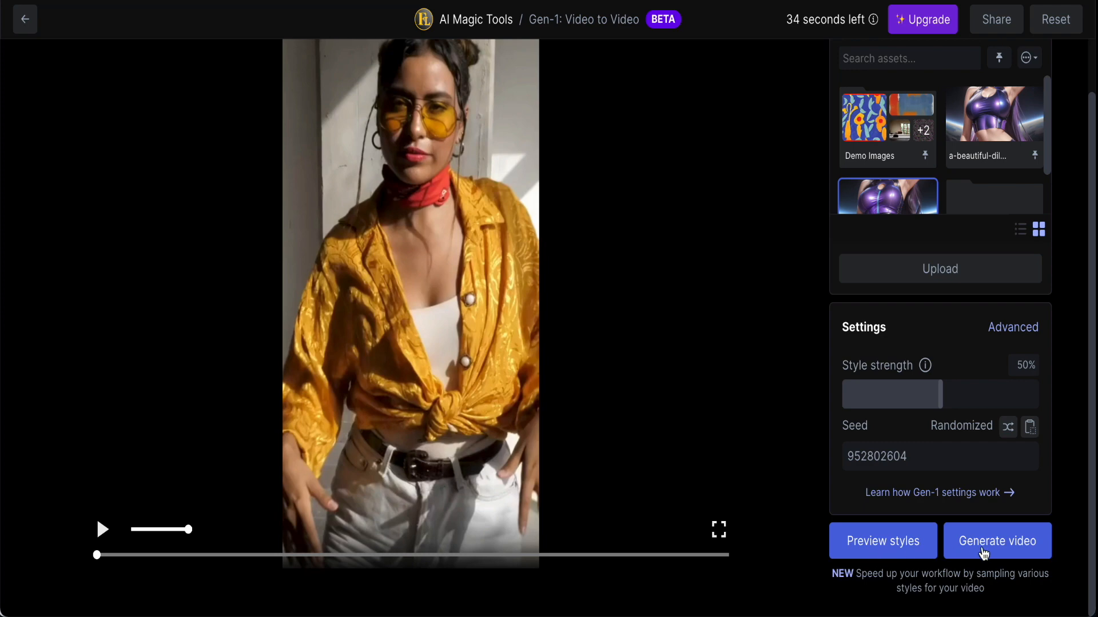
- Create style previews from the selected image and generate a video from the first preview
{"action": "left_click", "coordinate": [880, 550]}
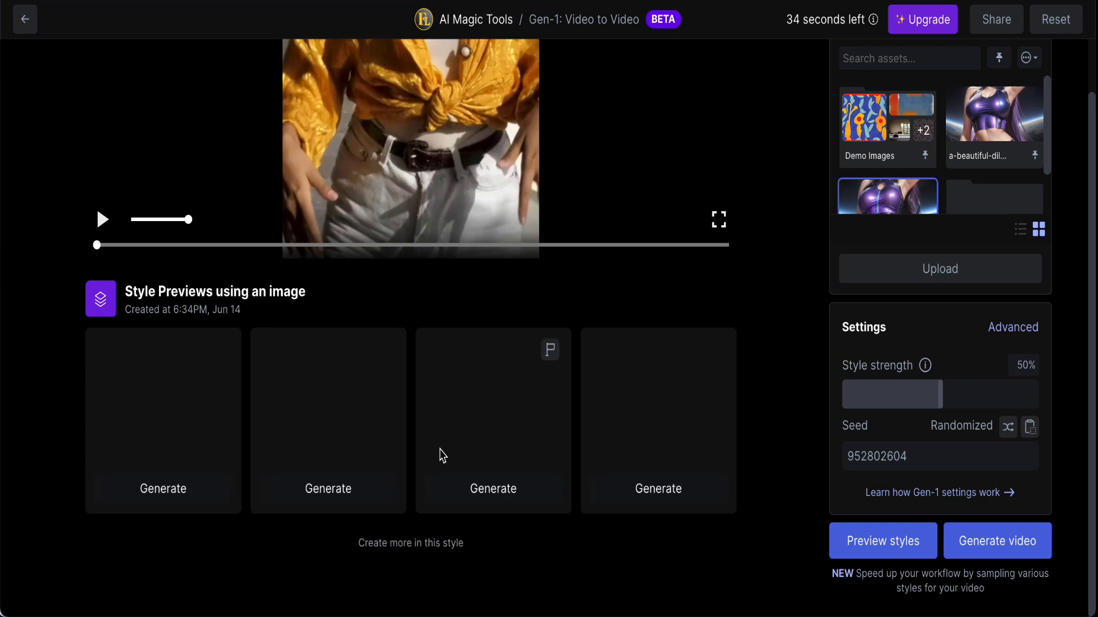
{"action": "scroll", "coordinate": [384, 446], "scroll_direction": "up", "scroll_amount": 8}
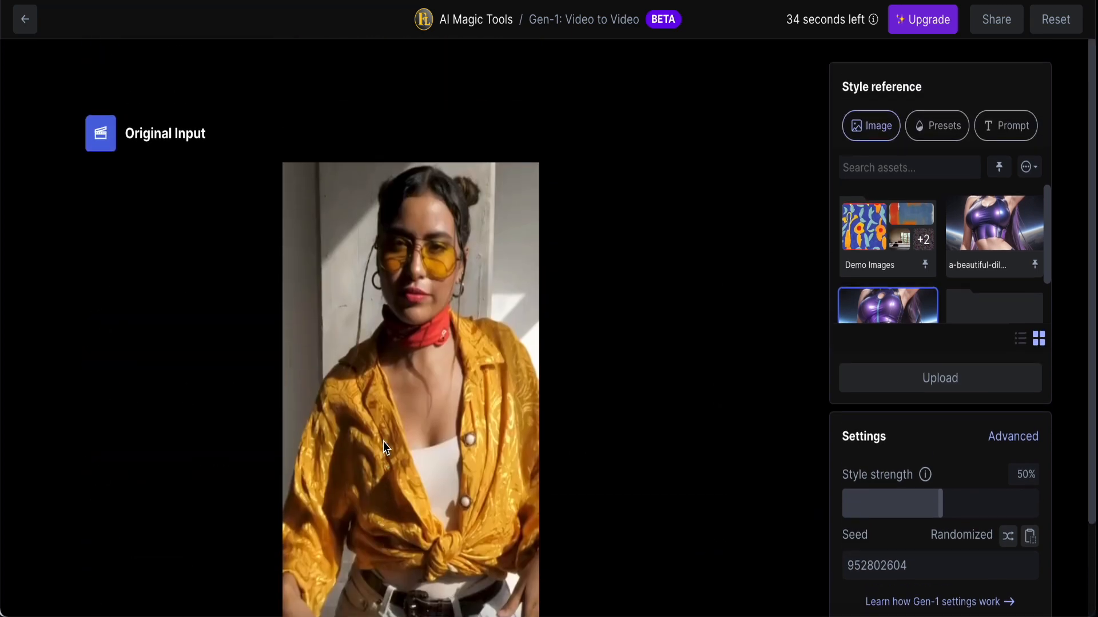
{"action": "scroll", "coordinate": [383, 442], "scroll_direction": "down", "scroll_amount": 8}
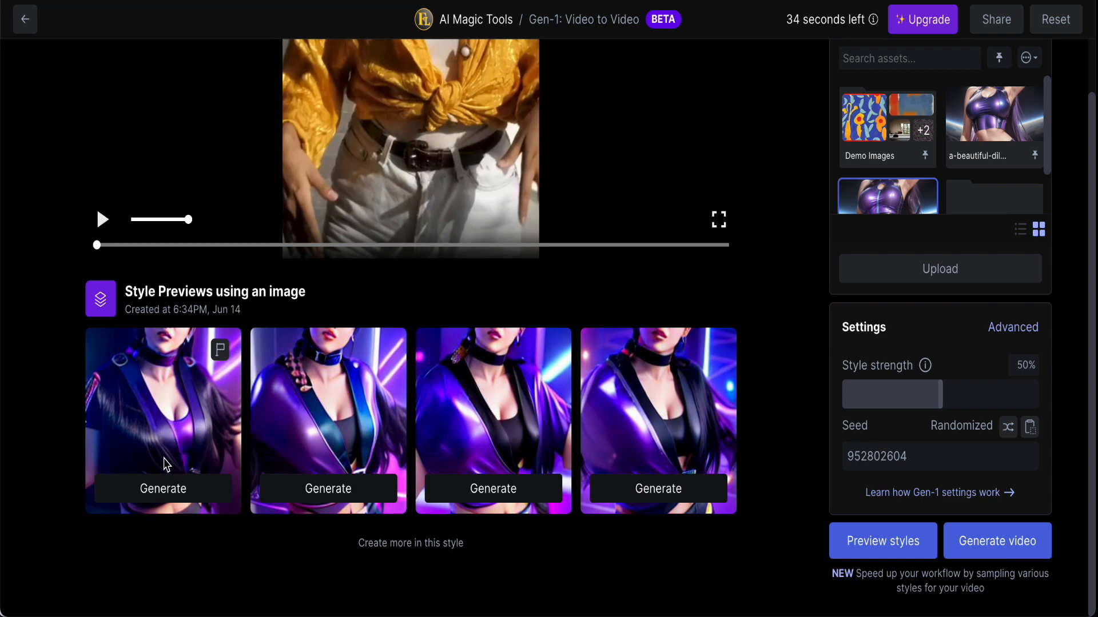
{"action": "left_click", "coordinate": [161, 492]}
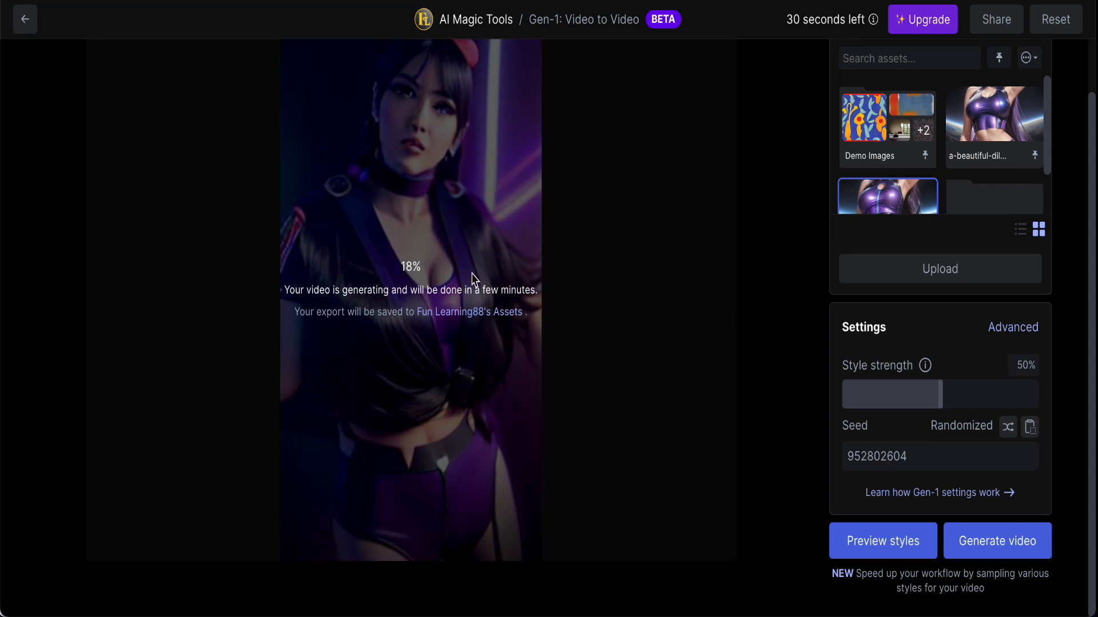
- Check the remaining generation credits and review the original input video while the Gen-1 video is generating
{"action": "mouse_move", "coordinate": [793, 30]}
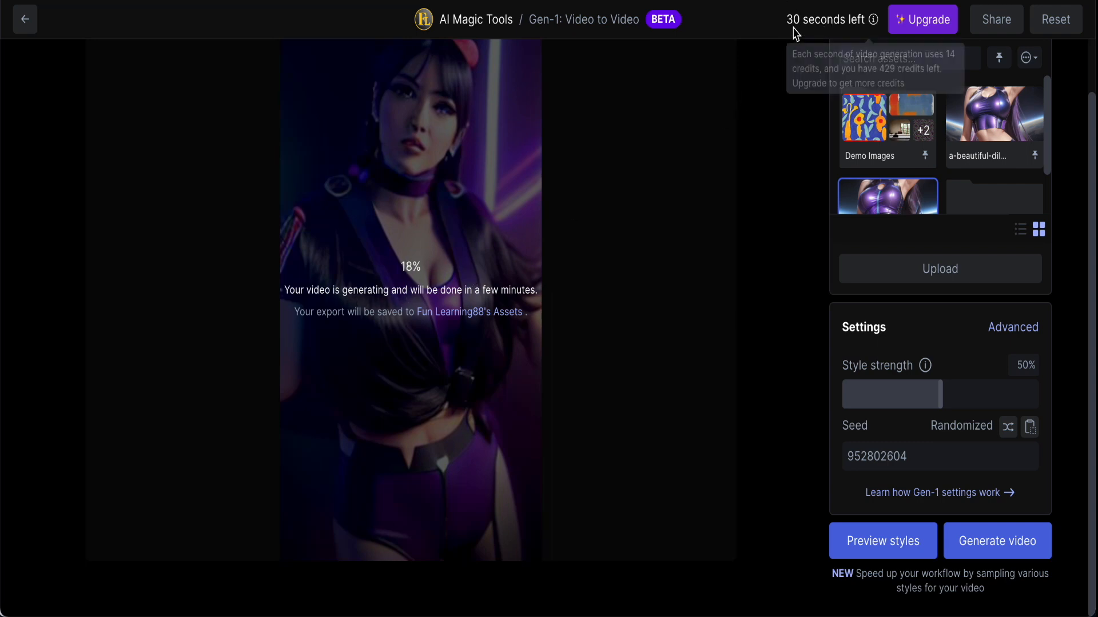
{"action": "scroll", "coordinate": [423, 377], "scroll_direction": "up", "scroll_amount": 5}
{"action": "scroll", "coordinate": [416, 381], "scroll_direction": "up", "scroll_amount": 10}
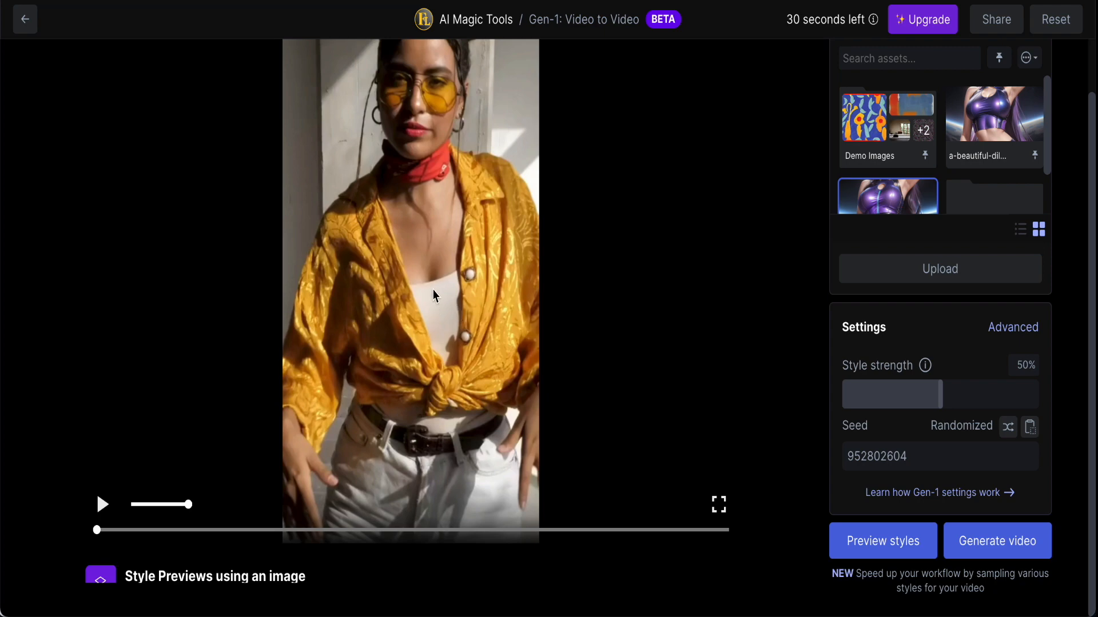
{"action": "scroll", "coordinate": [436, 315], "scroll_direction": "down", "scroll_amount": 7}
{"action": "scroll", "coordinate": [438, 318], "scroll_direction": "down", "scroll_amount": 7}
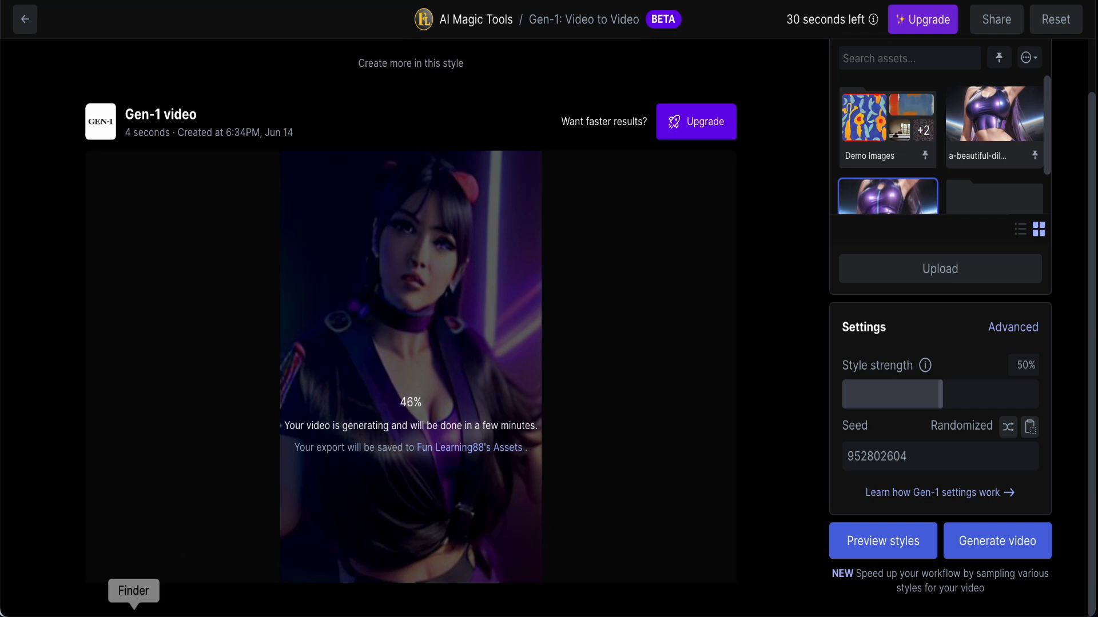
- Switch to Finder, preview the purple-outfit reference image ending in "k--3.png" in Downloads, and return to Runway
{"action": "left_click", "coordinate": [133, 615]}
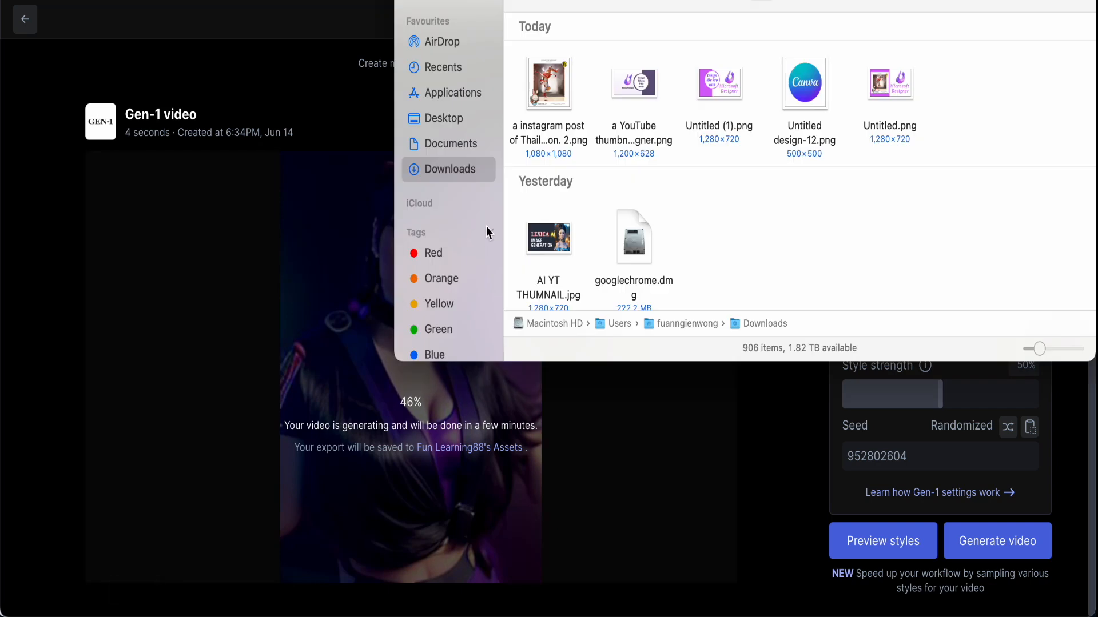
{"action": "scroll", "coordinate": [627, 222], "scroll_direction": "down", "scroll_amount": 5}
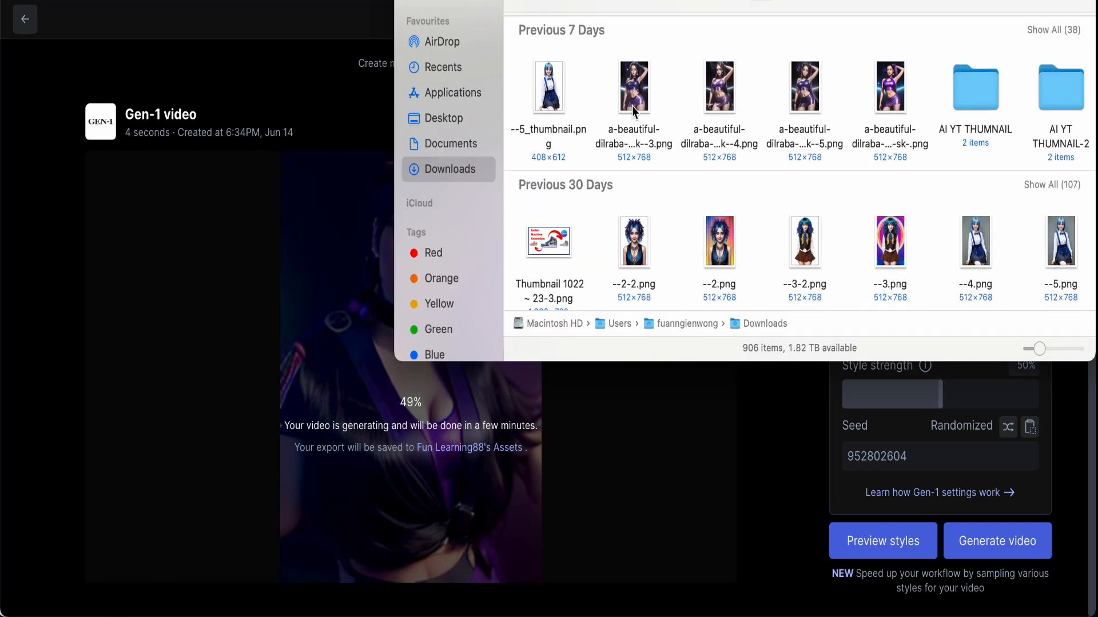
{"action": "left_click", "coordinate": [639, 105]}
{"action": "key", "text": "space"}
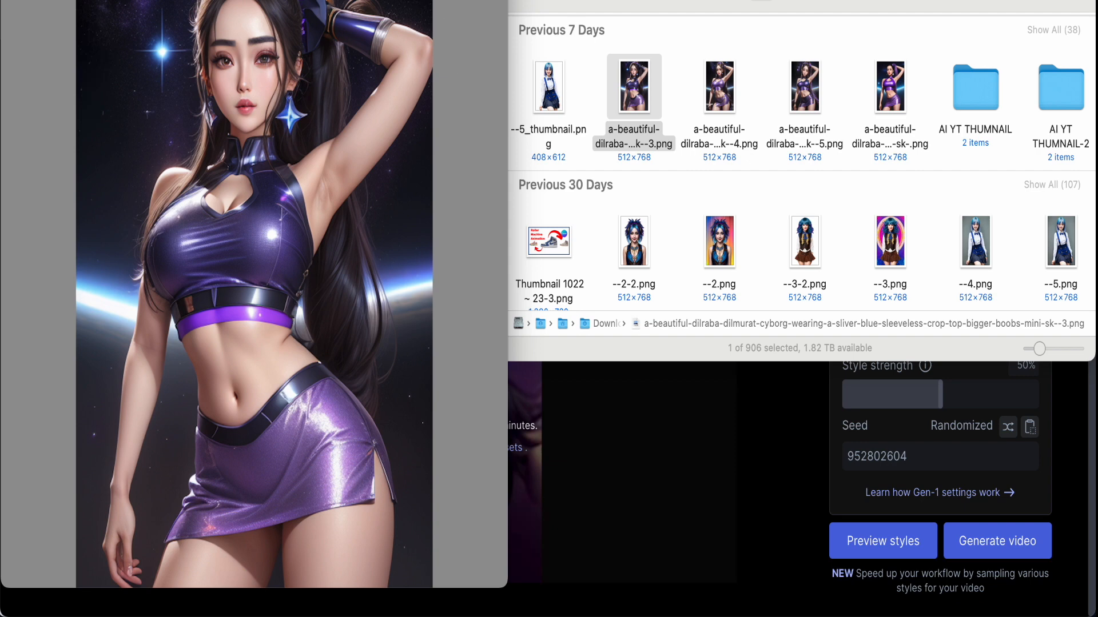
{"action": "key", "text": "space"}
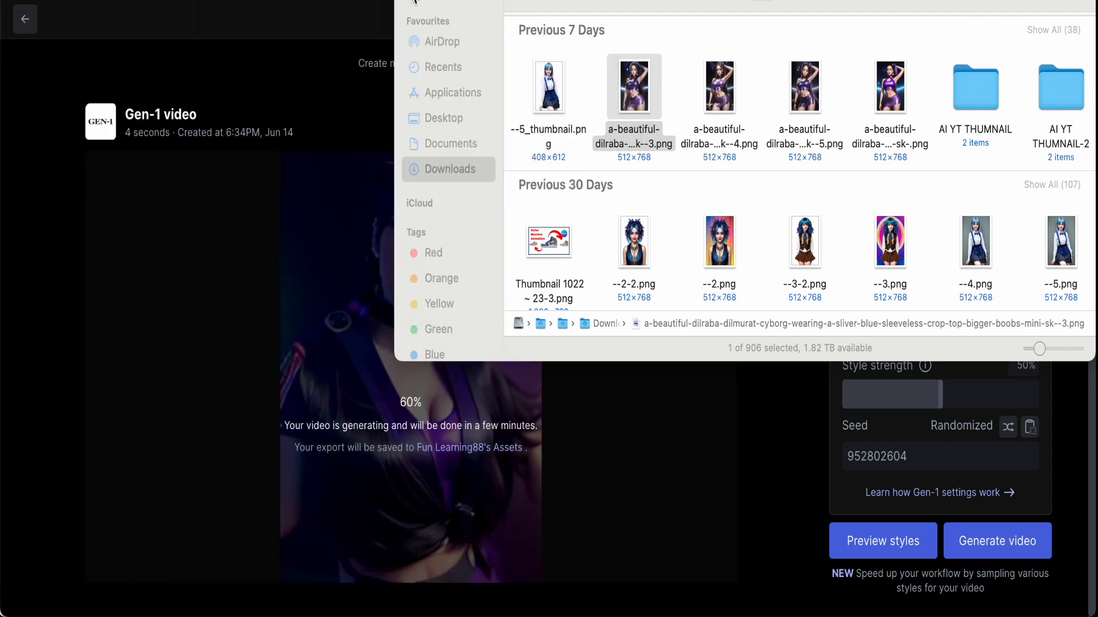
{"action": "key", "text": "Return"}
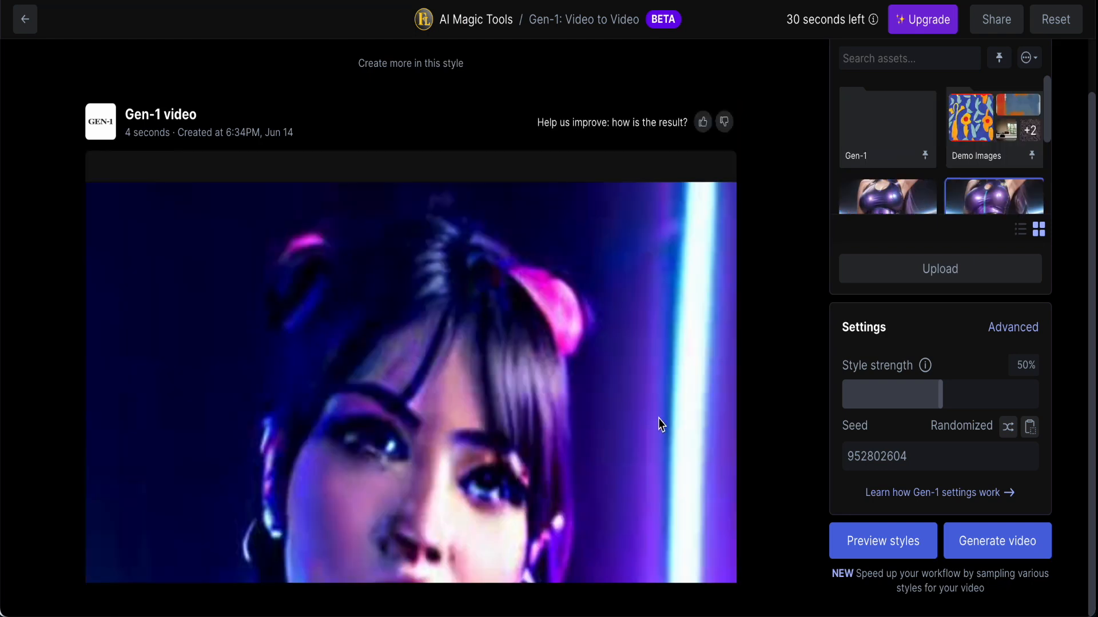
- Play the generated Gen-1 video twice to examine the result
{"action": "scroll", "coordinate": [658, 418], "scroll_direction": "down", "scroll_amount": 3}
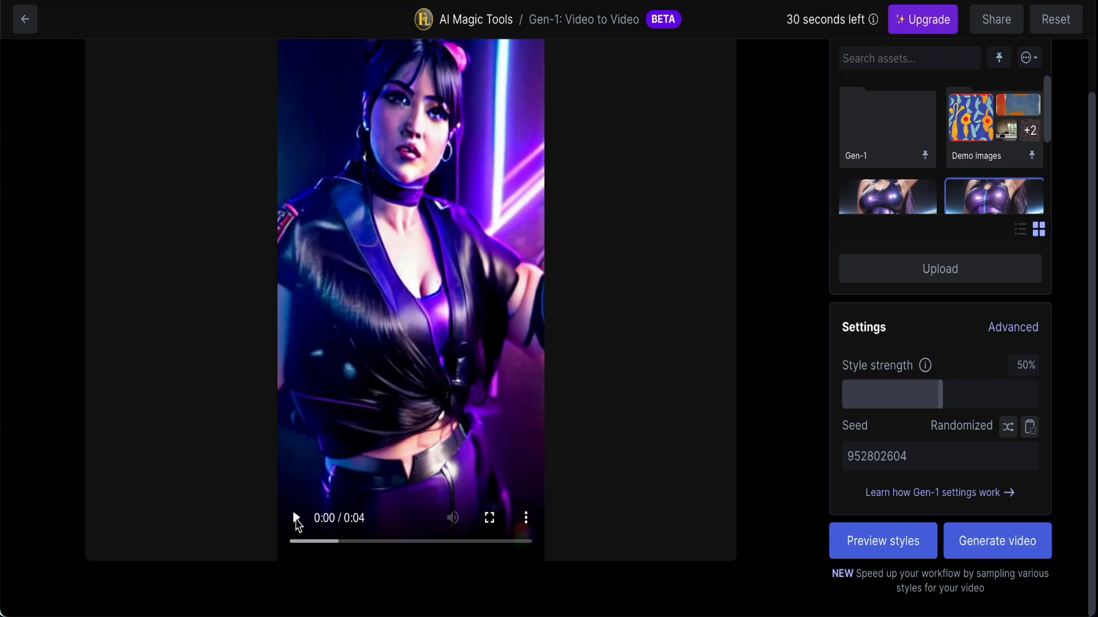
{"action": "scroll", "coordinate": [234, 482], "scroll_direction": "up", "scroll_amount": 1}
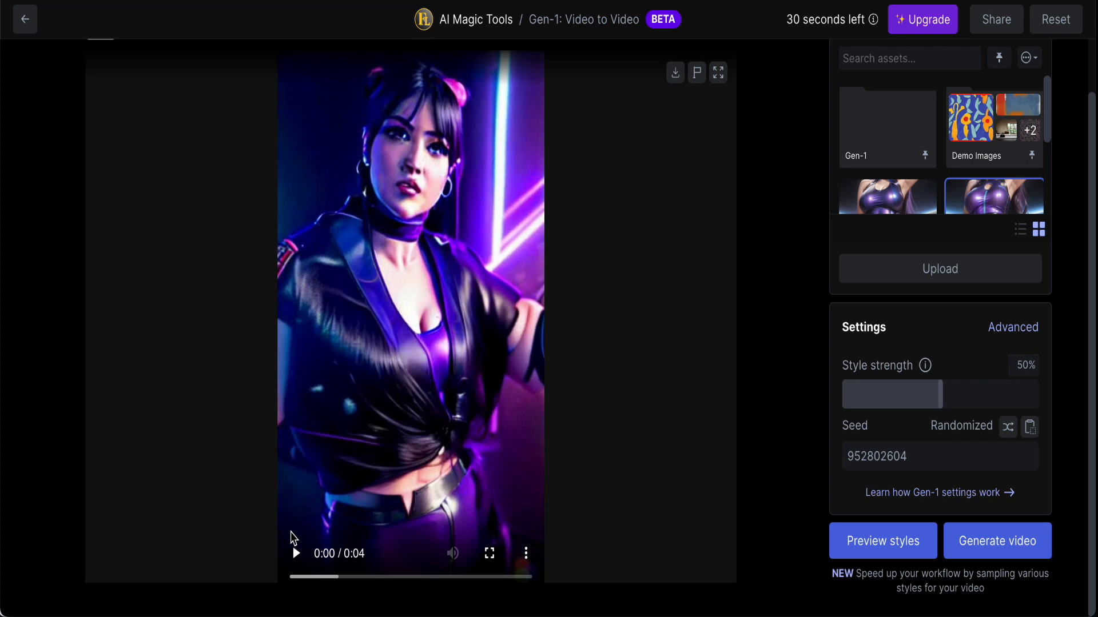
{"action": "left_click", "coordinate": [295, 553]}
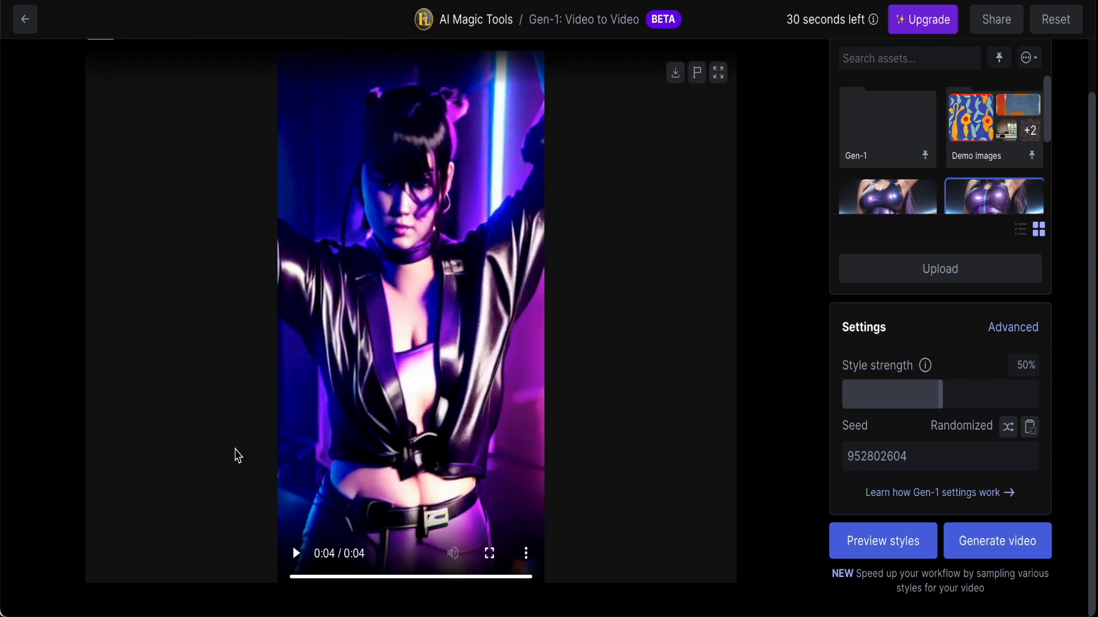
{"action": "left_click", "coordinate": [295, 554]}
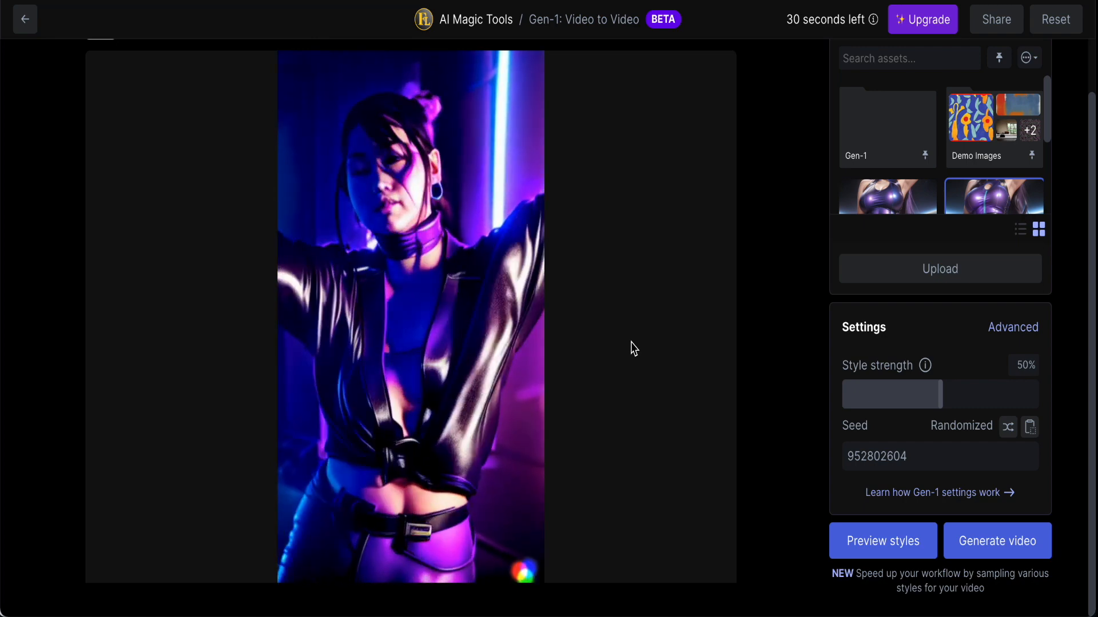
- Switch the style reference from an image to presets for the original input video
{"action": "scroll", "coordinate": [633, 348], "scroll_direction": "up", "scroll_amount": 7}
{"action": "scroll", "coordinate": [633, 348], "scroll_direction": "down", "scroll_amount": 3}
{"action": "scroll", "coordinate": [633, 348], "scroll_direction": "down", "scroll_amount": 3}
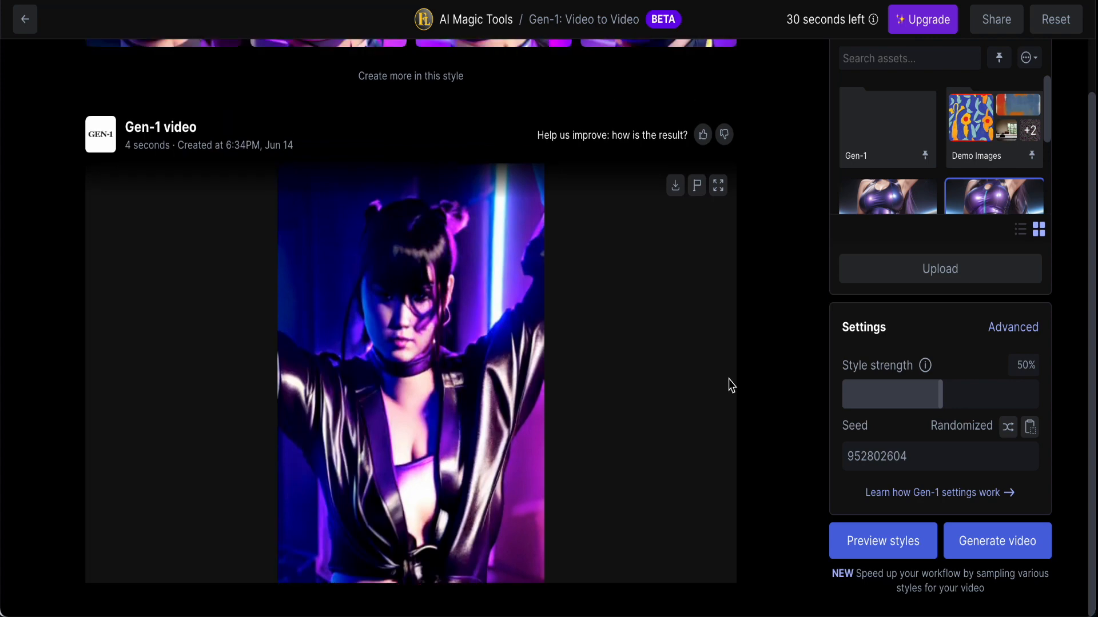
{"action": "scroll", "coordinate": [728, 385], "scroll_direction": "up", "scroll_amount": 3}
{"action": "scroll", "coordinate": [899, 264], "scroll_direction": "up", "scroll_amount": 2}
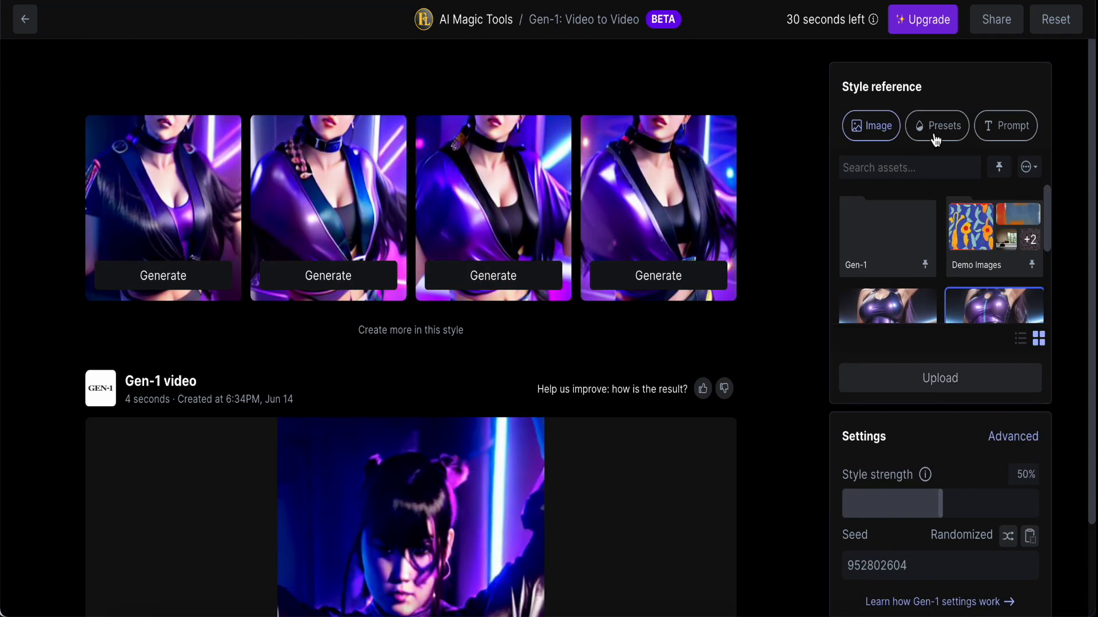
{"action": "left_click", "coordinate": [938, 127]}
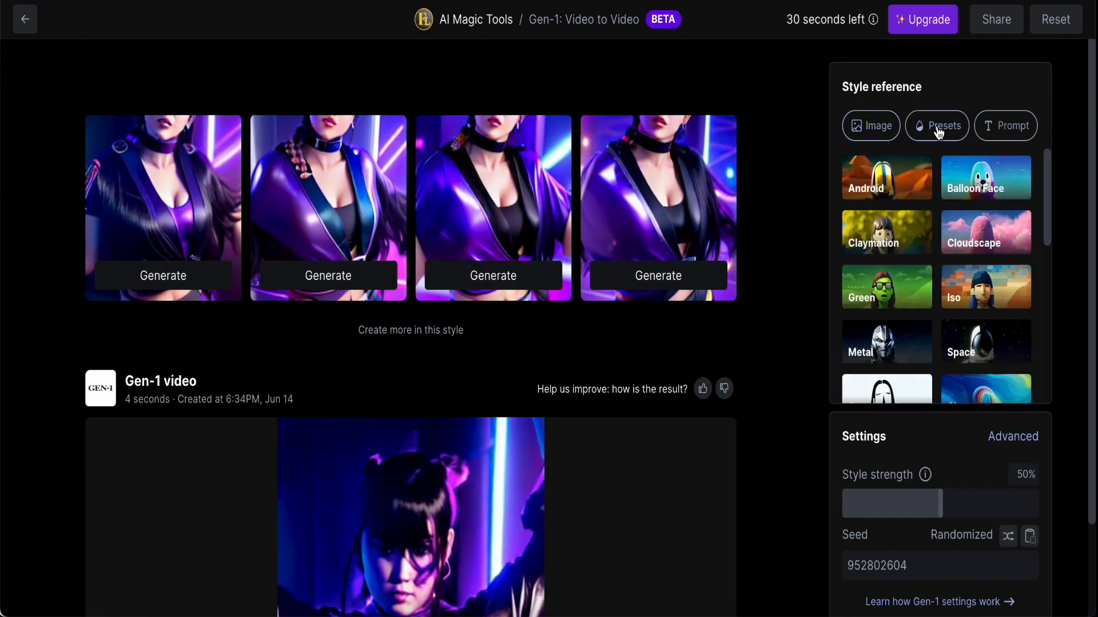
{"action": "scroll", "coordinate": [669, 289], "scroll_direction": "up", "scroll_amount": 5}
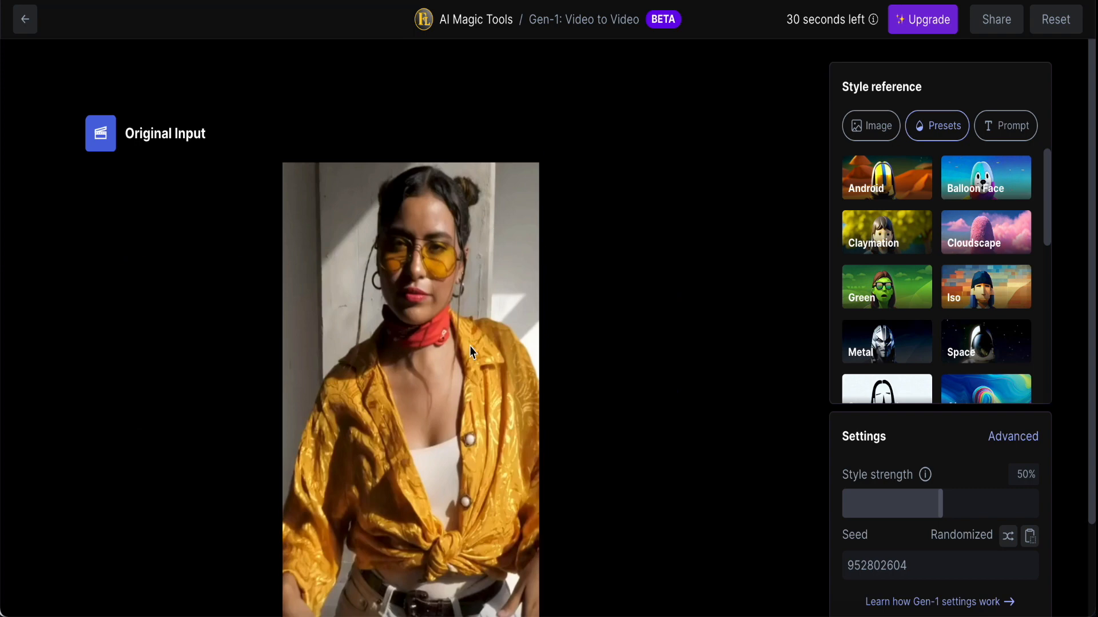
- Choose the Balloon Face preset as the style reference and create style previews for the video
{"action": "left_click", "coordinate": [990, 191]}
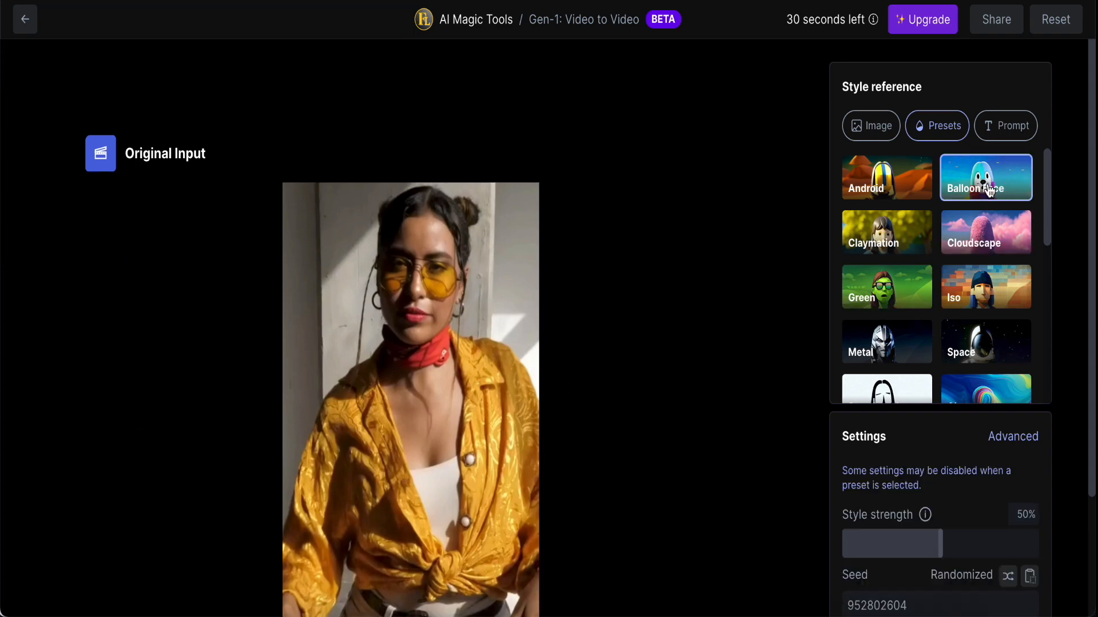
{"action": "scroll", "coordinate": [965, 397], "scroll_direction": "down", "scroll_amount": 3}
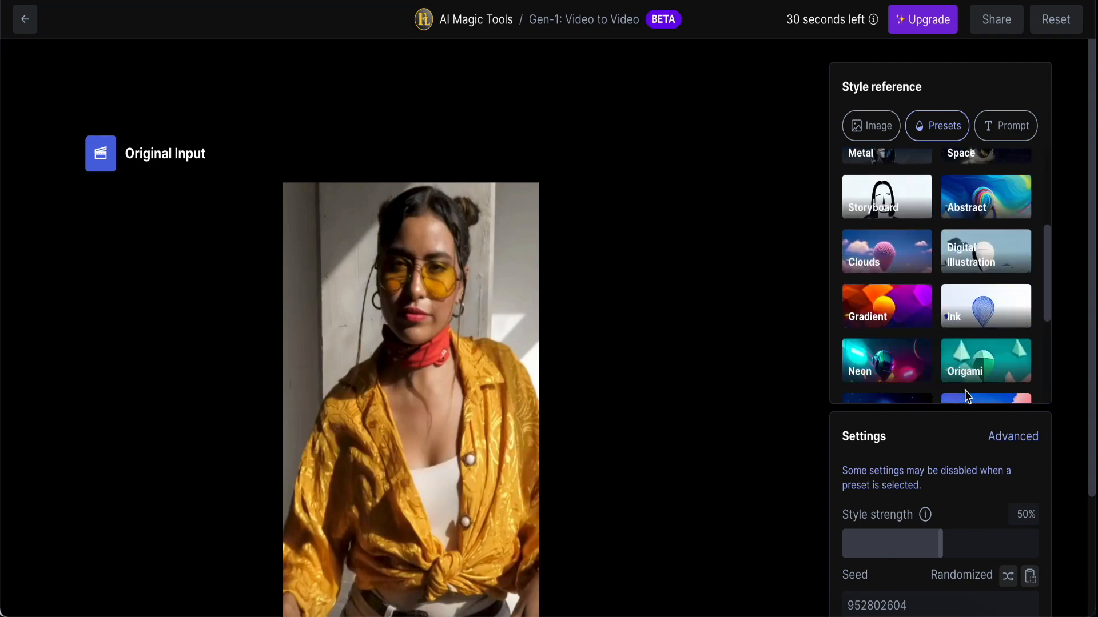
{"action": "scroll", "coordinate": [966, 397], "scroll_direction": "up", "scroll_amount": 3}
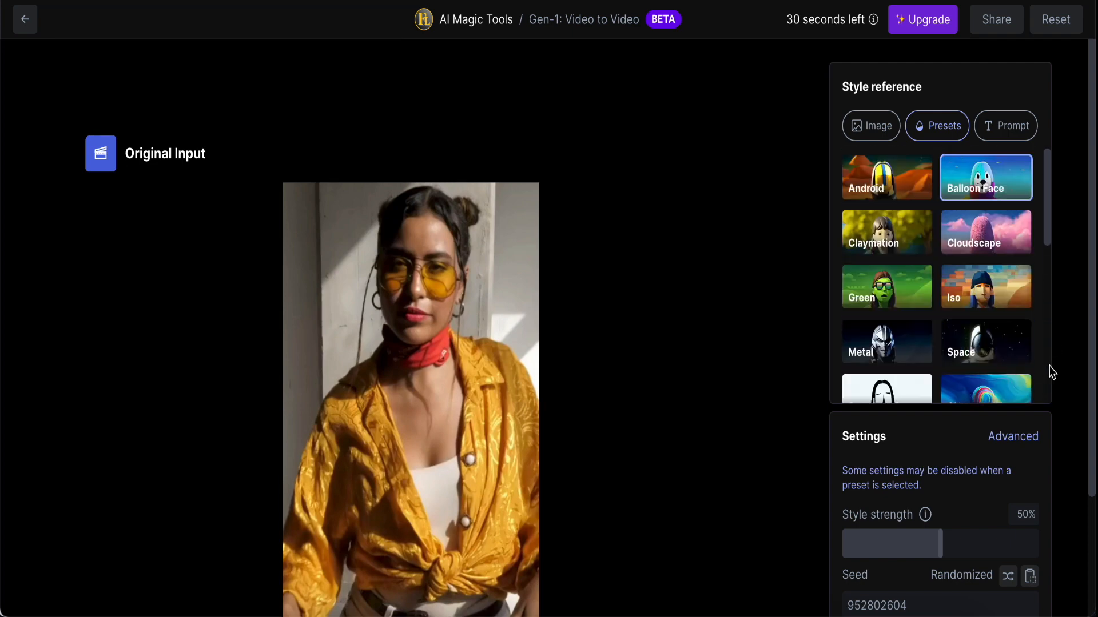
{"action": "scroll", "coordinate": [1065, 379], "scroll_direction": "down", "scroll_amount": 3}
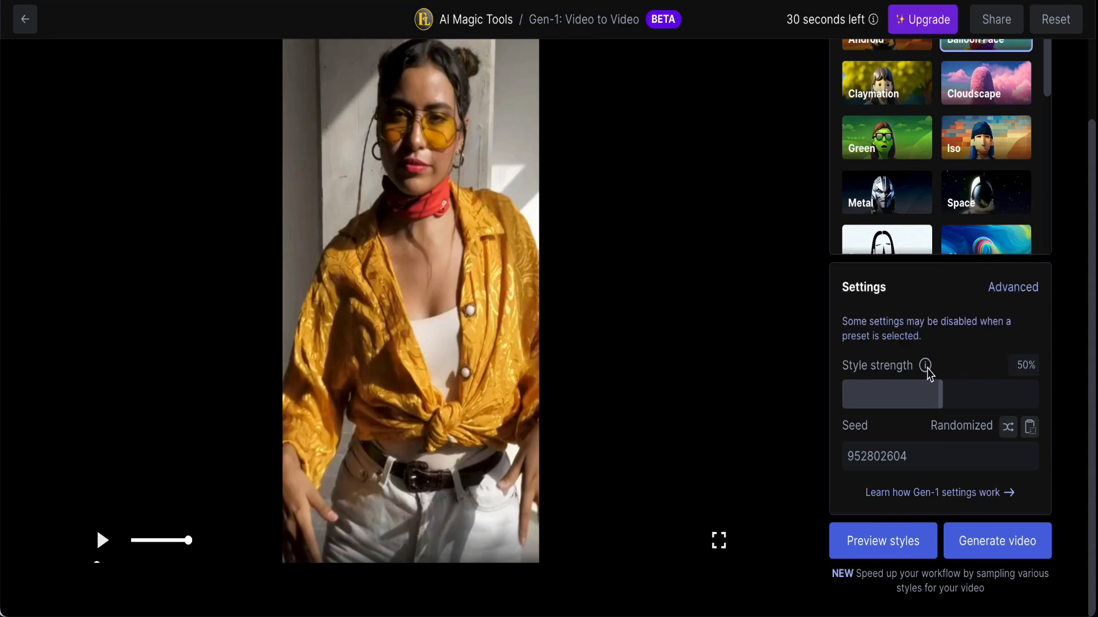
{"action": "mouse_move", "coordinate": [927, 368]}
{"action": "left_click", "coordinate": [883, 543]}
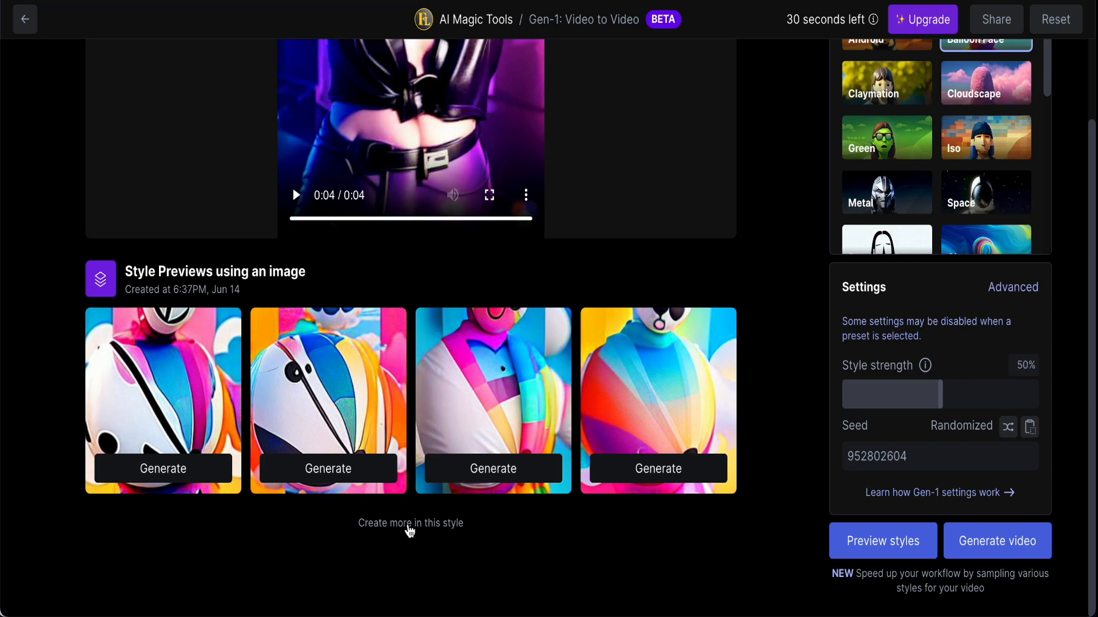
- Create more previews in the Balloon Face style and generate a video from the fourth preview of the new row
{"action": "left_click", "coordinate": [410, 525]}
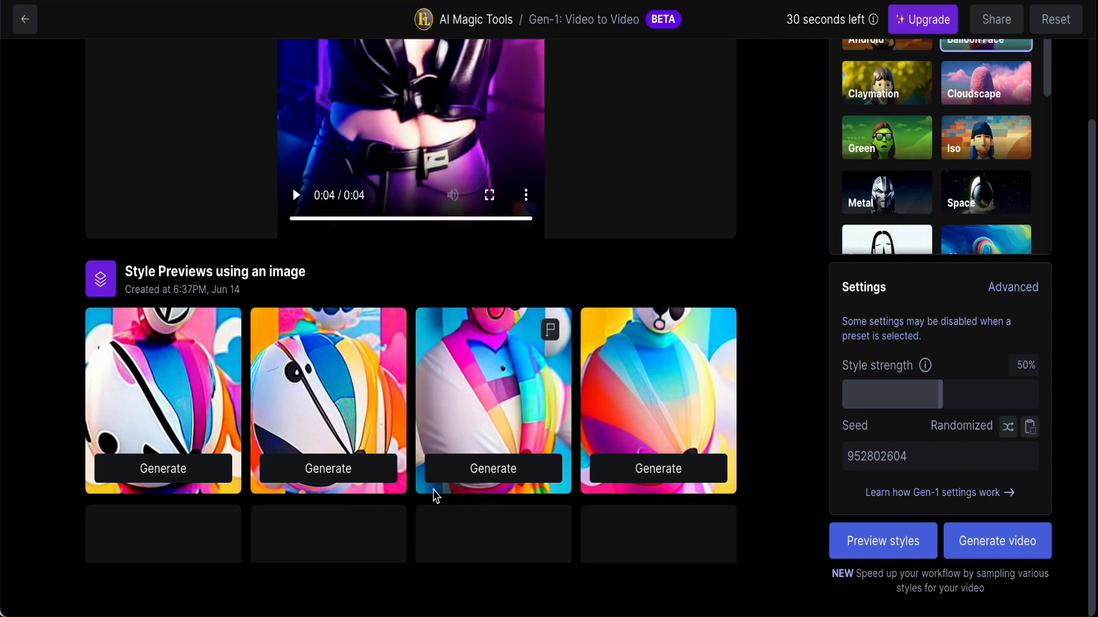
{"action": "scroll", "coordinate": [433, 495], "scroll_direction": "down", "scroll_amount": 3}
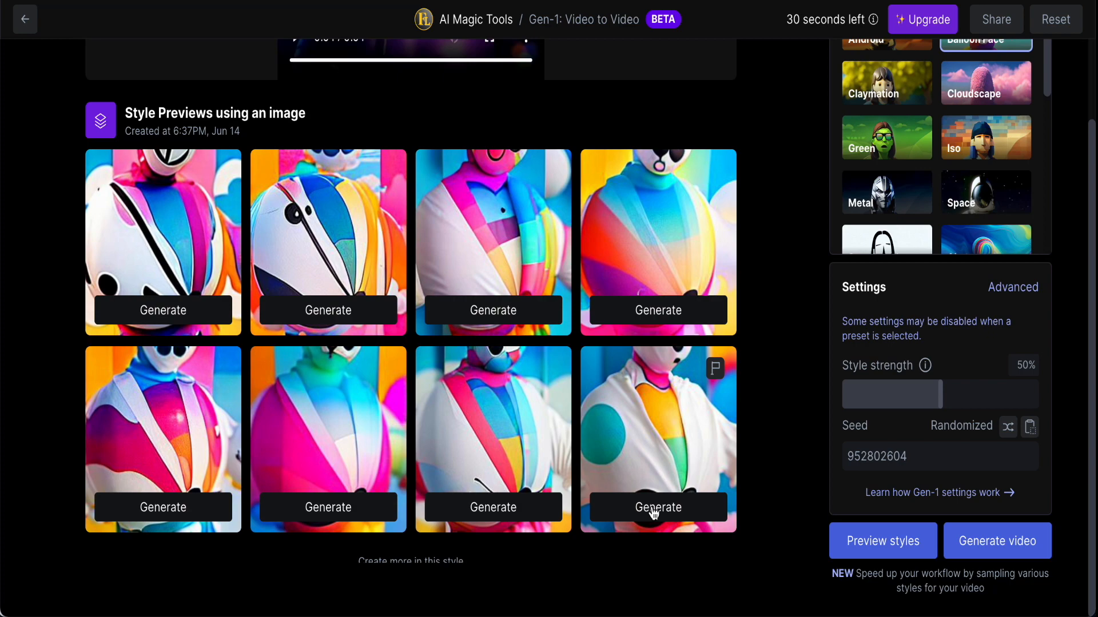
{"action": "left_click", "coordinate": [654, 513]}
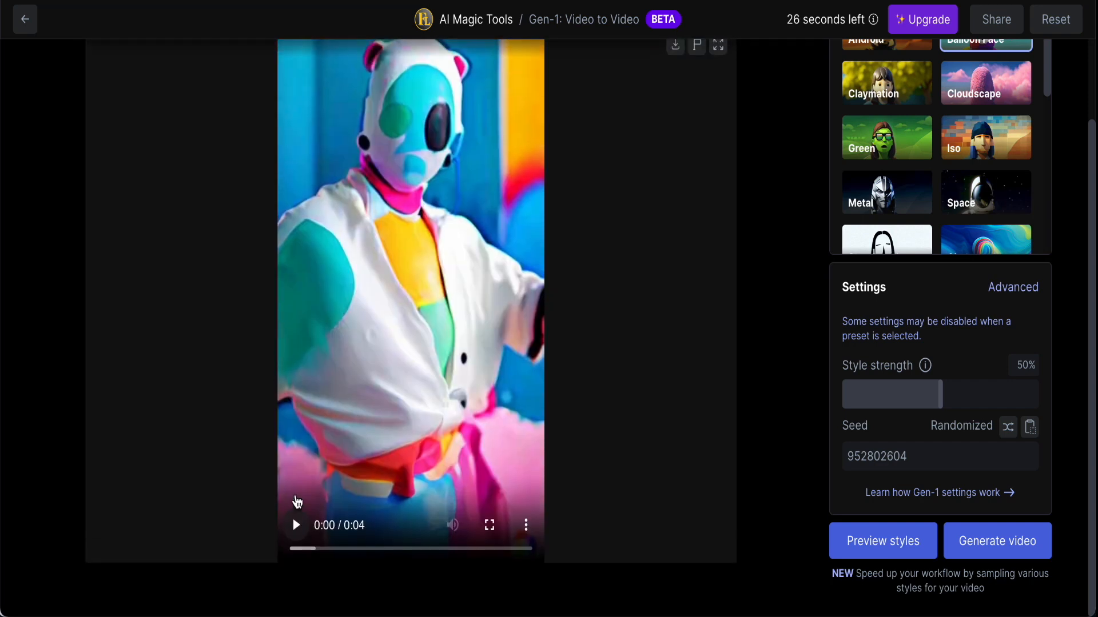
- Play the generated Balloon Face video twice and check the player's extra options
{"action": "left_click", "coordinate": [294, 523]}
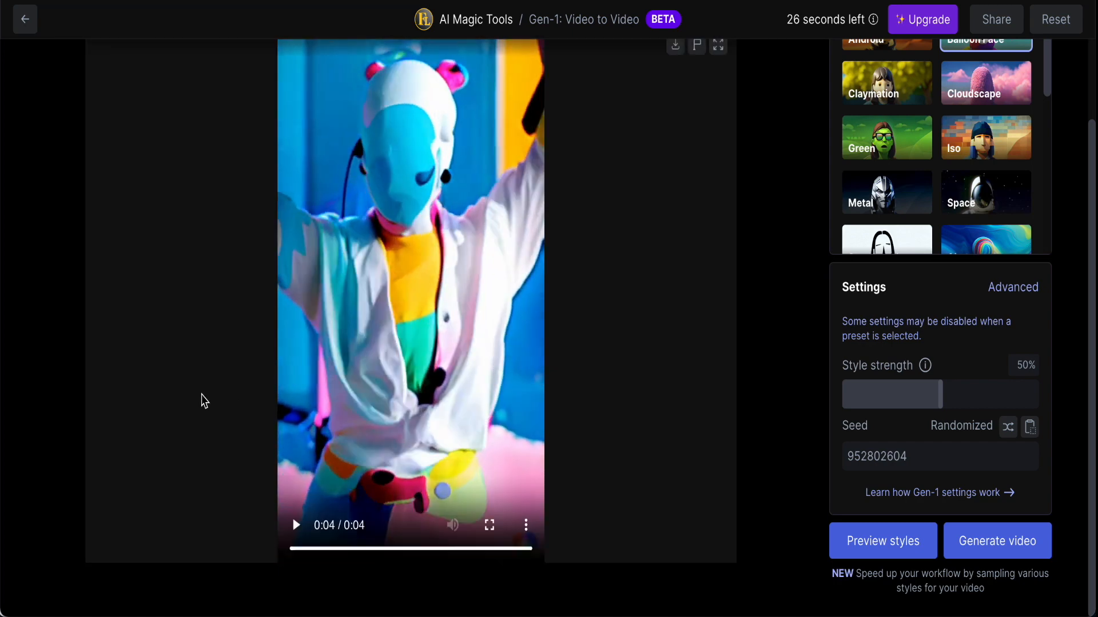
{"action": "left_click", "coordinate": [296, 525]}
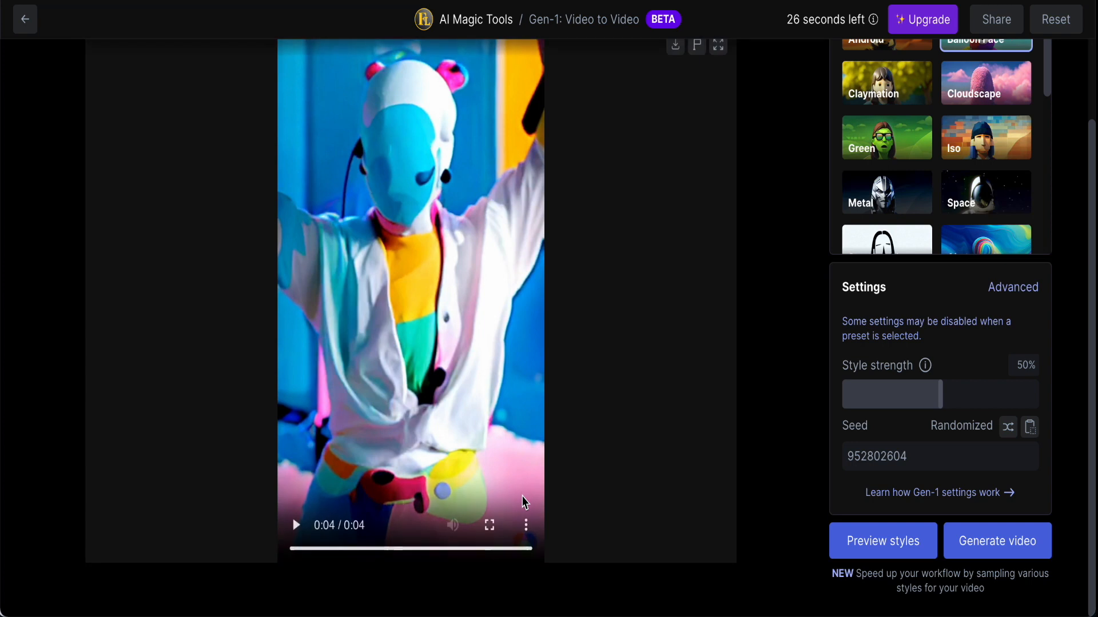
{"action": "left_click", "coordinate": [526, 530]}
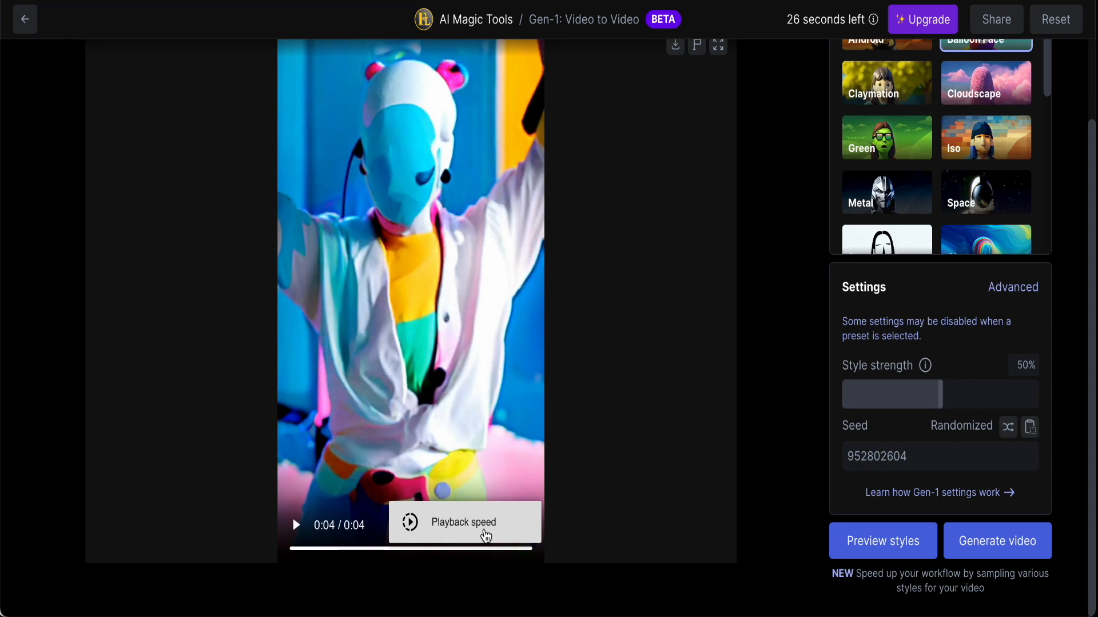
{"action": "left_click", "coordinate": [610, 414]}
- Switch the style reference to a text prompt and enter "Spider girl dancing." as the description
{"action": "scroll", "coordinate": [536, 456], "scroll_direction": "up", "scroll_amount": 3}
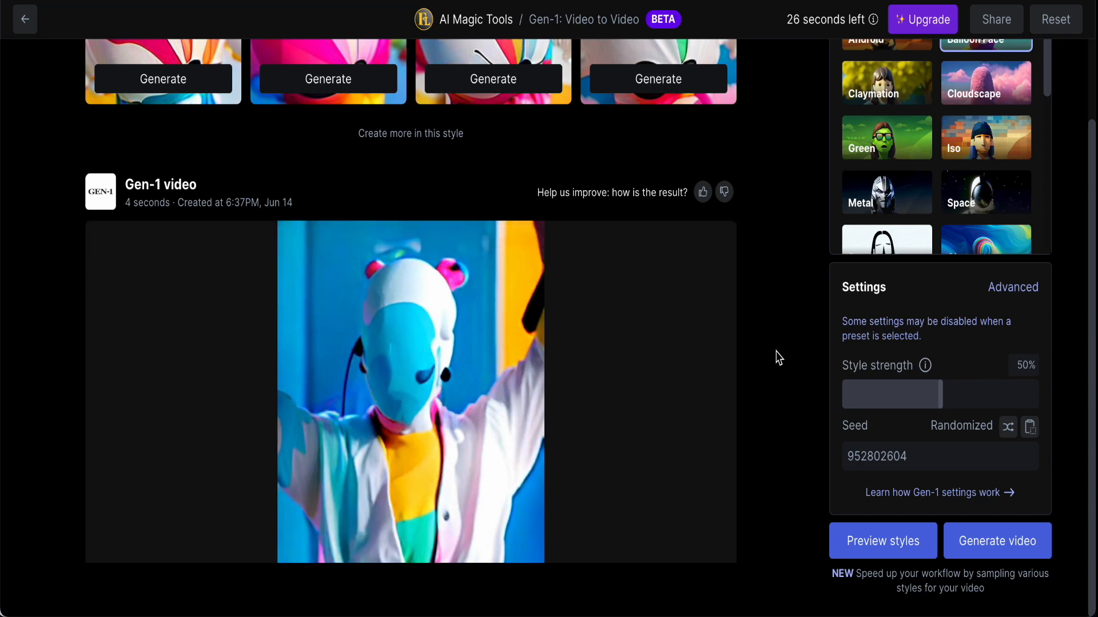
{"action": "scroll", "coordinate": [778, 357], "scroll_direction": "up", "scroll_amount": 3}
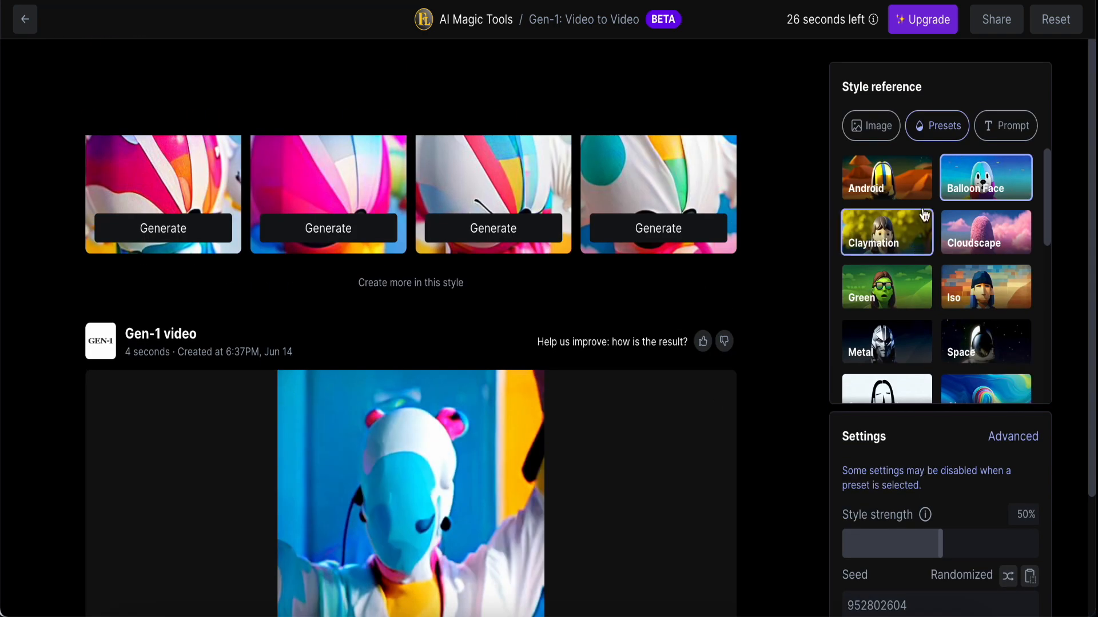
{"action": "left_click", "coordinate": [1001, 134]}
{"action": "left_click", "coordinate": [908, 196]}
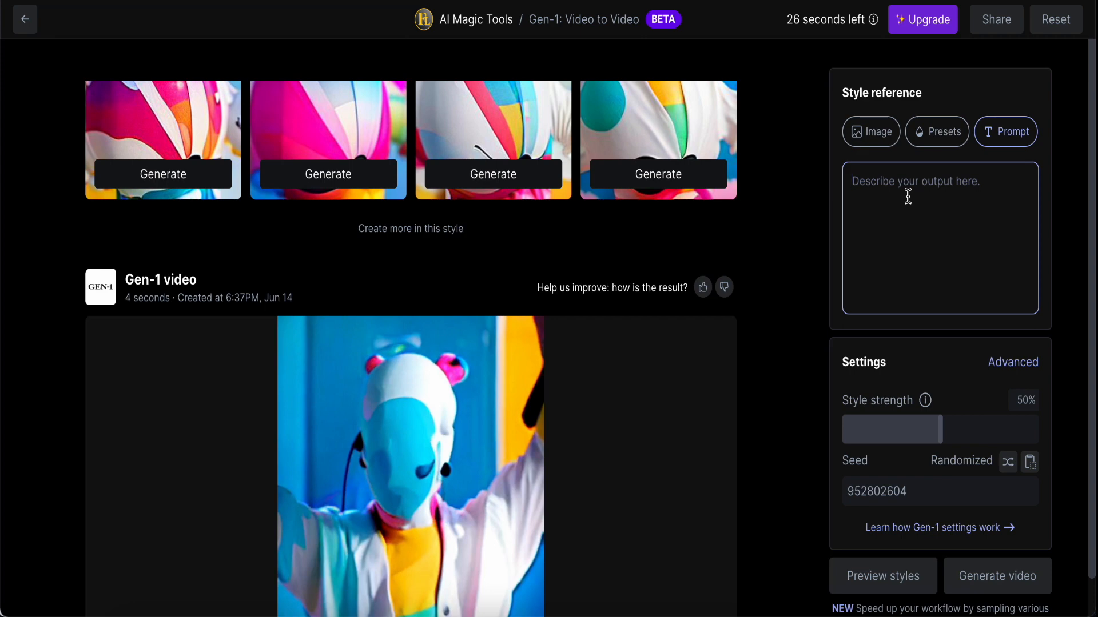
{"action": "type", "text": "Su"}
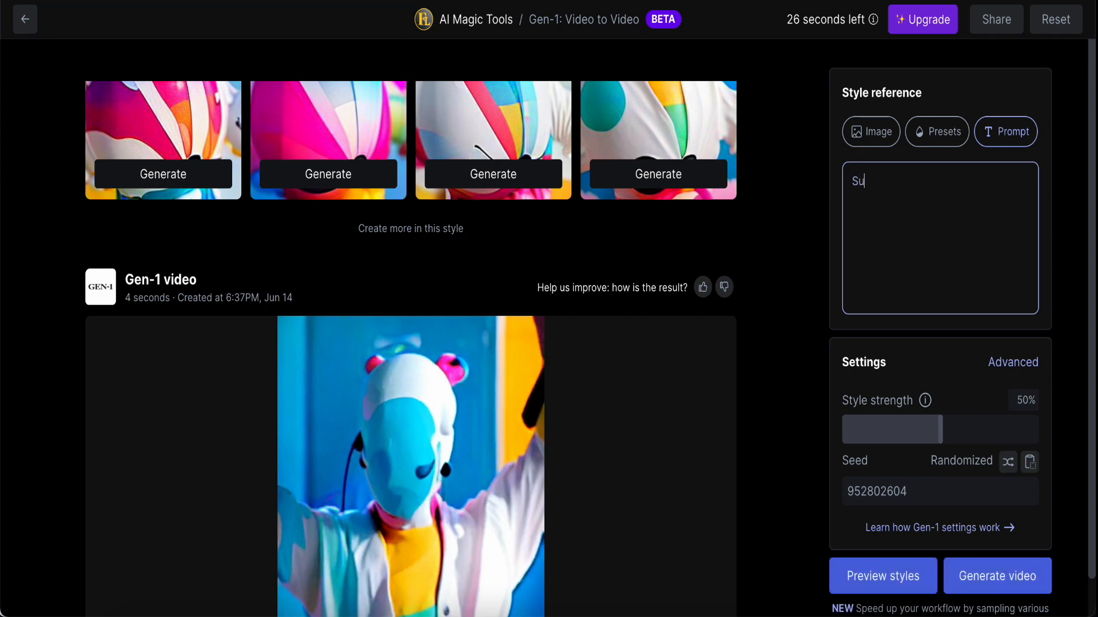
{"action": "key", "text": "BackSpace"}
{"action": "key", "text": "BackSpace"}
{"action": "type", "text": "S"}
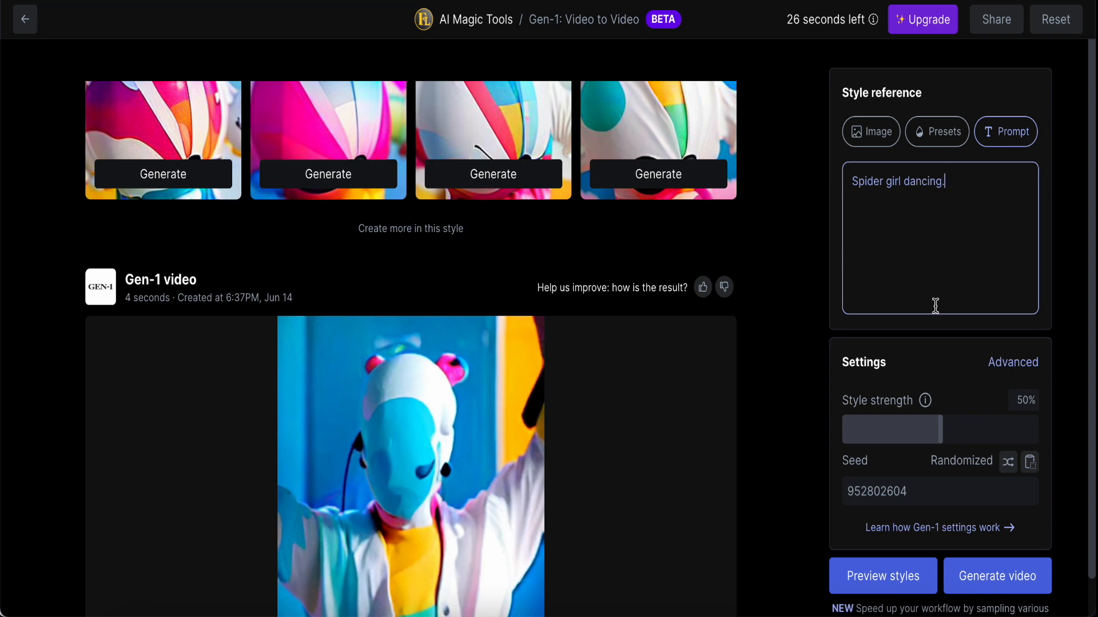
- Create style previews from the spider girl prompt and add another row of previews in the same style
{"action": "left_click", "coordinate": [884, 584]}
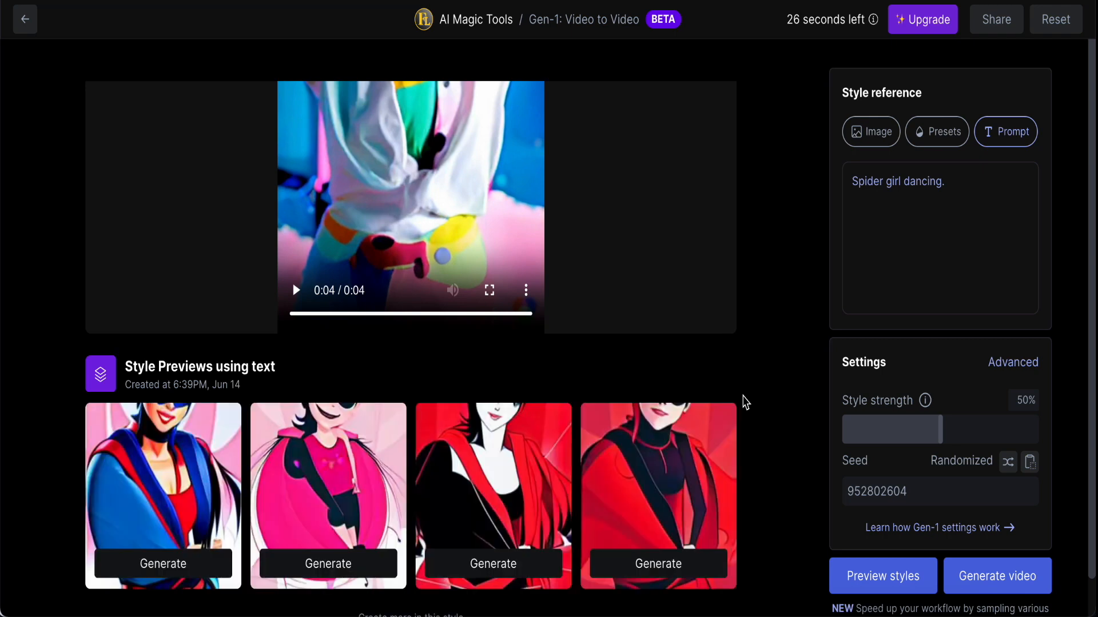
{"action": "scroll", "coordinate": [745, 402], "scroll_direction": "down", "scroll_amount": 1}
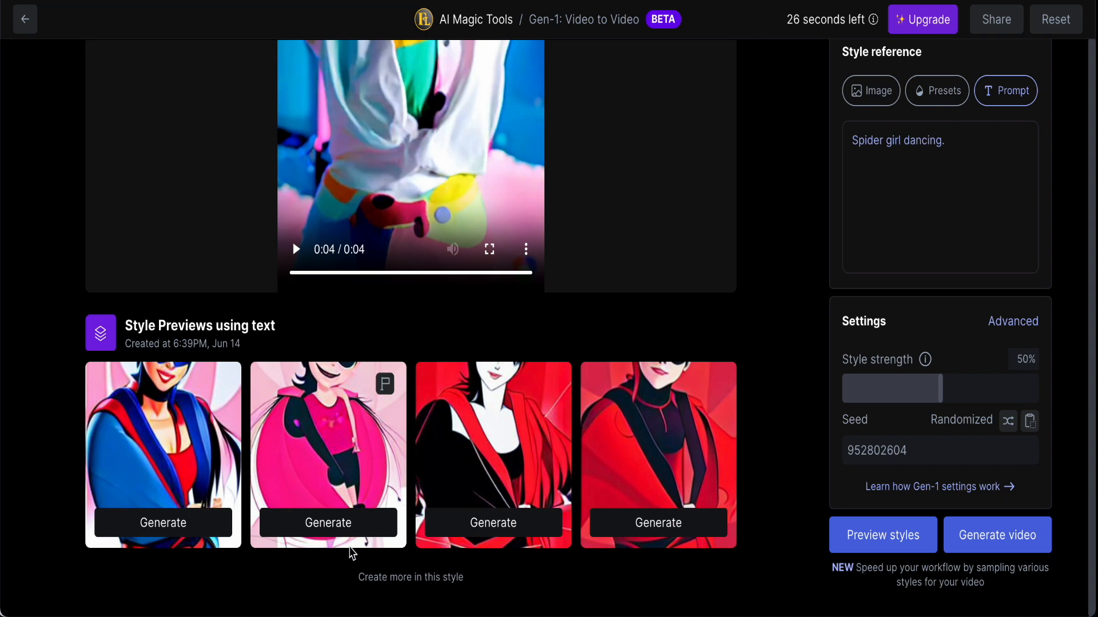
{"action": "left_click", "coordinate": [383, 580]}
{"action": "scroll", "coordinate": [473, 503], "scroll_direction": "down", "scroll_amount": 5}
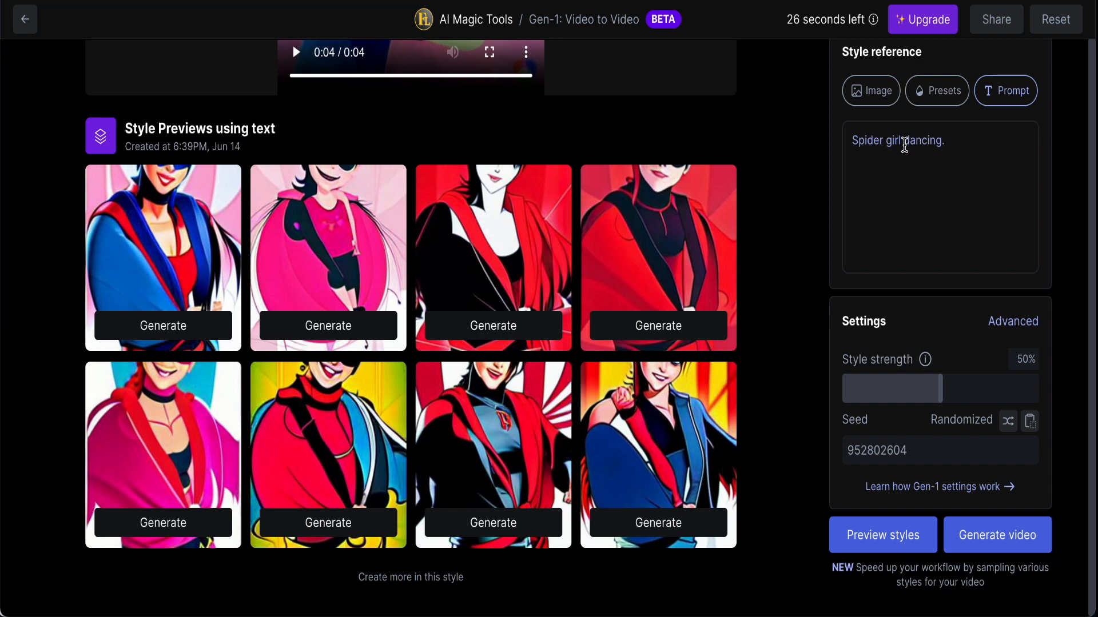
- Change the style prompt to read "wonder women dancing."
{"action": "left_click", "coordinate": [904, 142]}
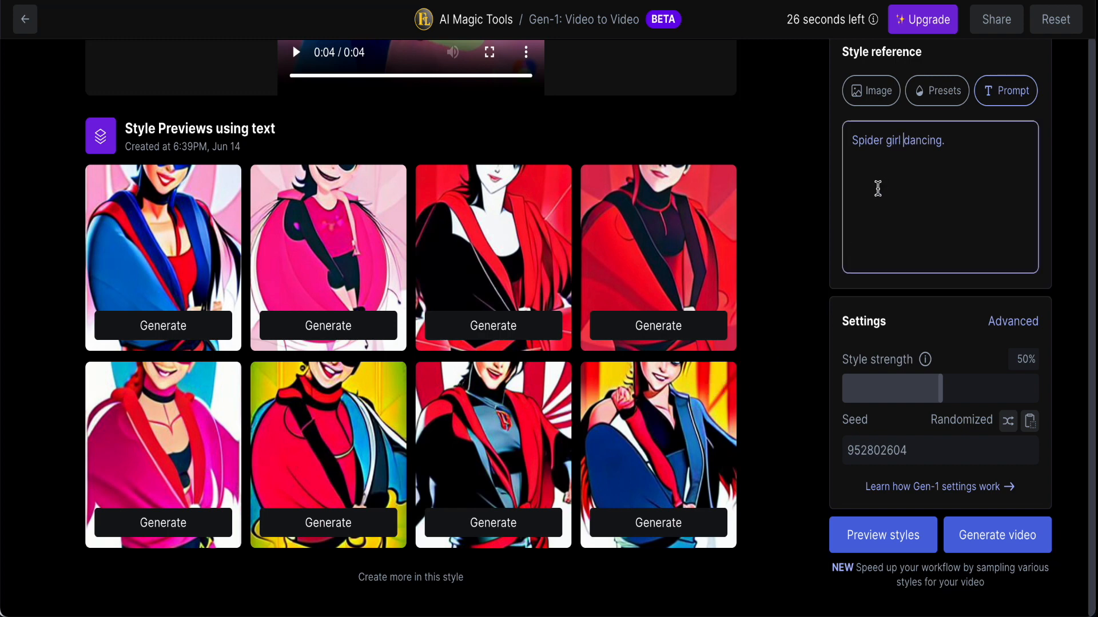
{"action": "double_click", "coordinate": [882, 142]}
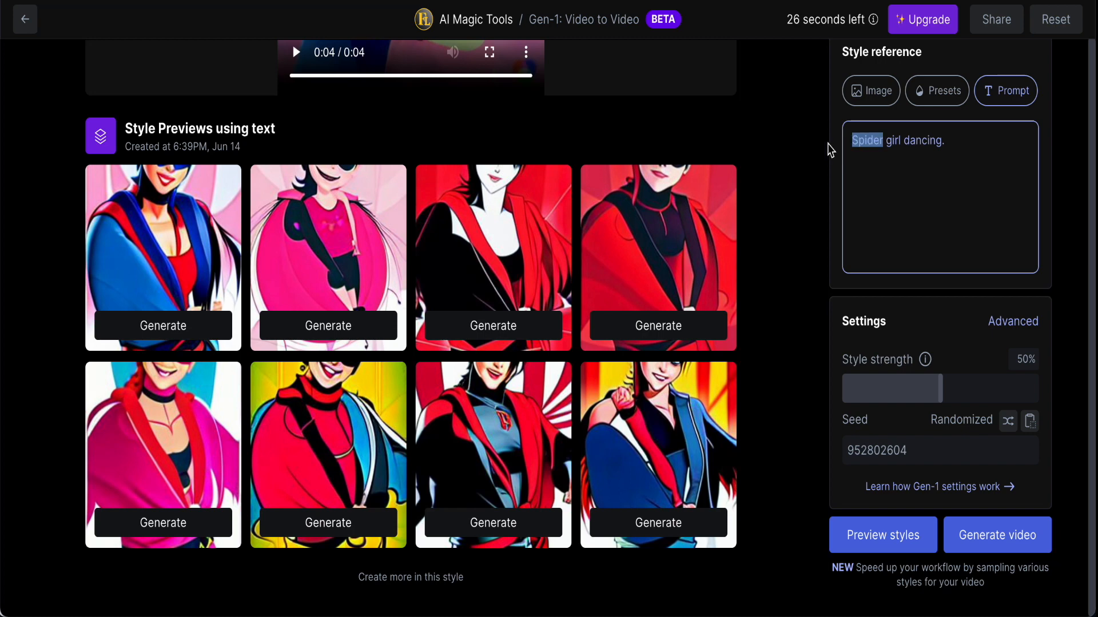
{"action": "type", "text": "wonder"}
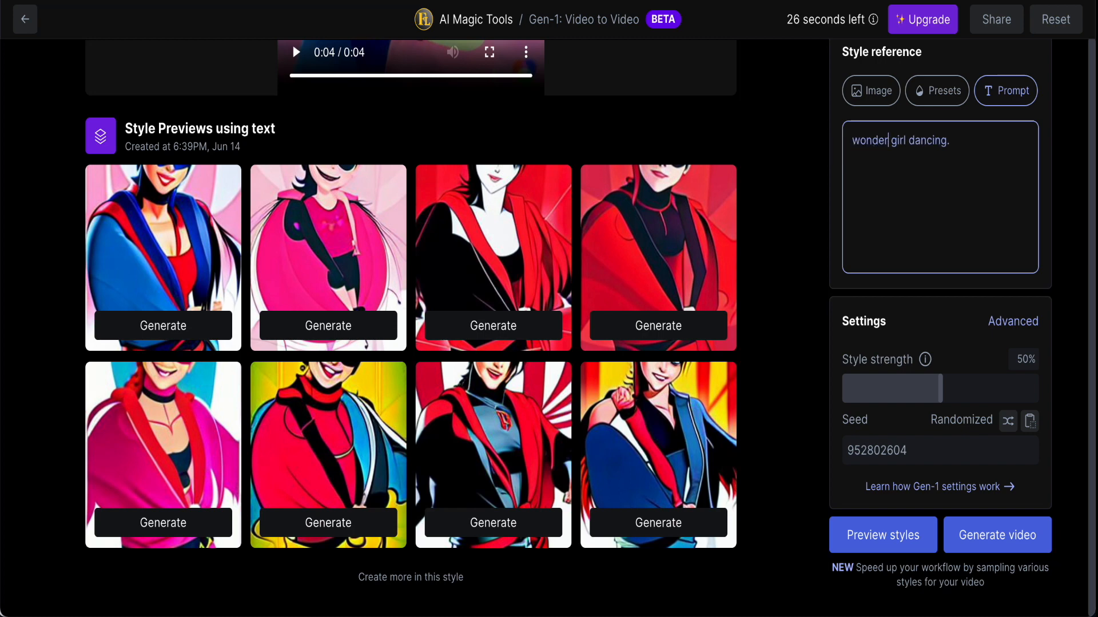
{"action": "key", "text": "BackSpace"}
{"action": "key", "text": "BackSpace"}
{"action": "key", "text": "BackSpace"}
{"action": "key", "text": "BackSpace"}
{"action": "type", "text": "women"}
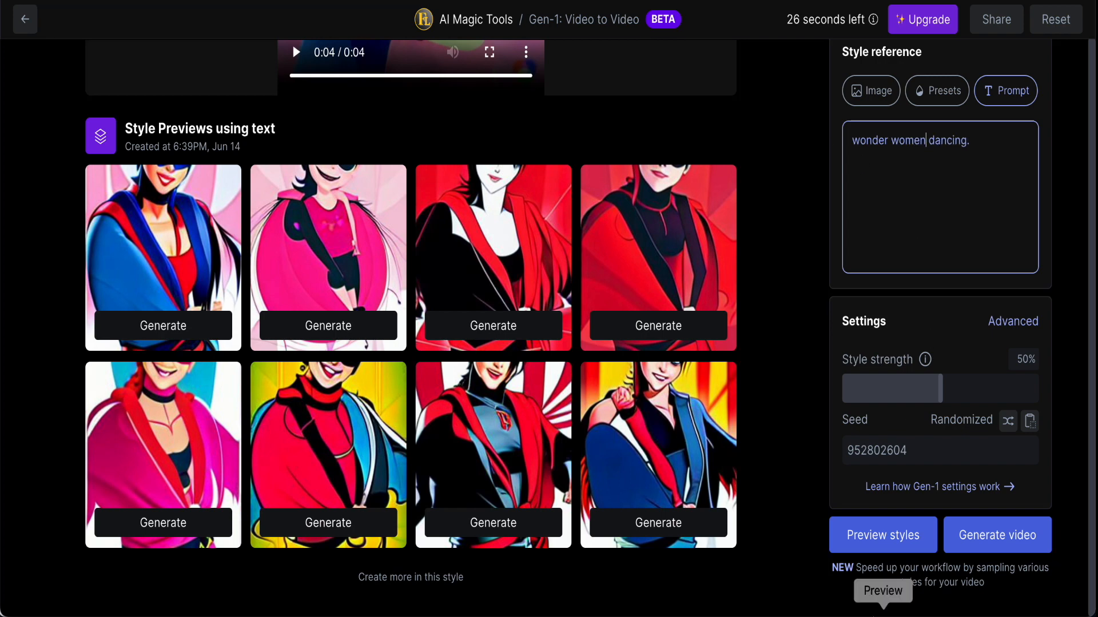
- Create style previews from the revised prompt and generate a video from the fourth one
{"action": "left_click", "coordinate": [879, 540]}
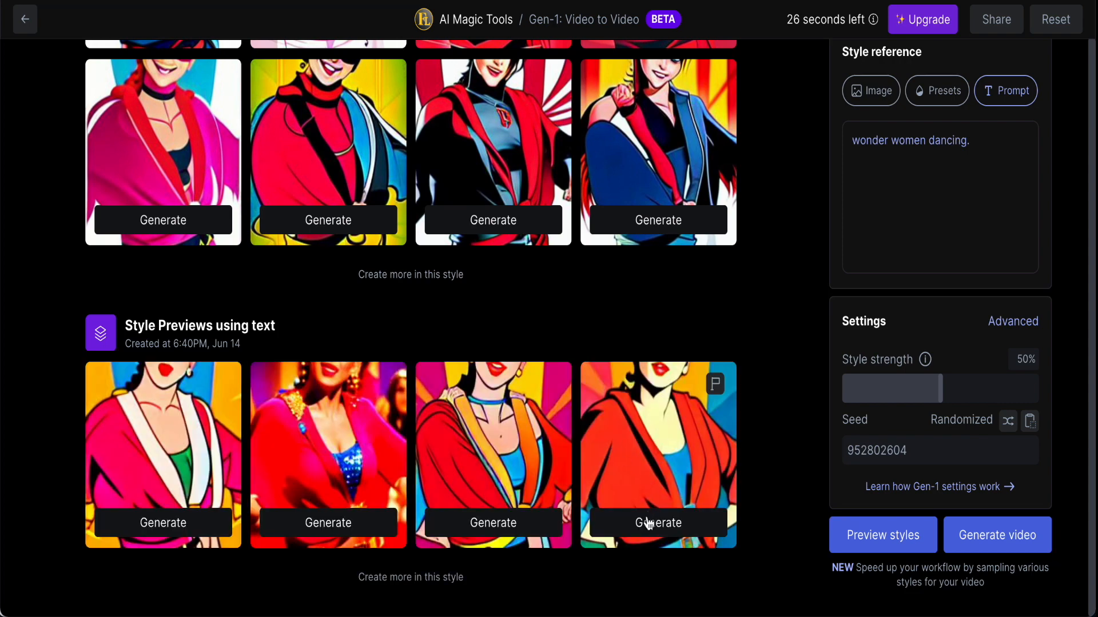
{"action": "left_click", "coordinate": [650, 524]}
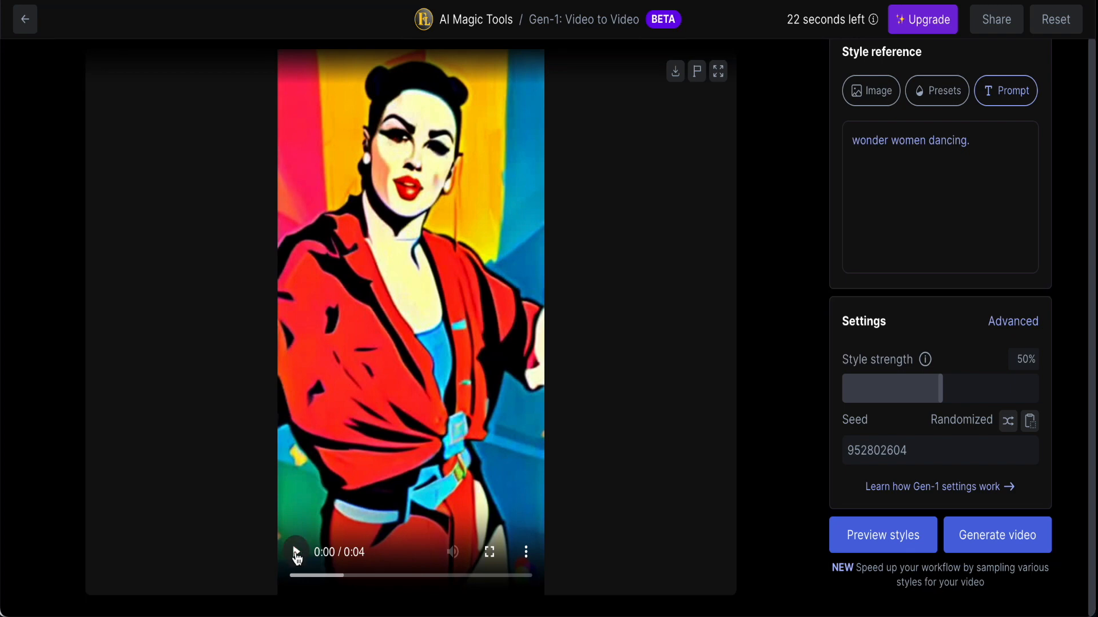
- Play the video generated from the wonder women prompt and download it
{"action": "left_click", "coordinate": [296, 552]}
{"action": "left_click", "coordinate": [296, 553]}
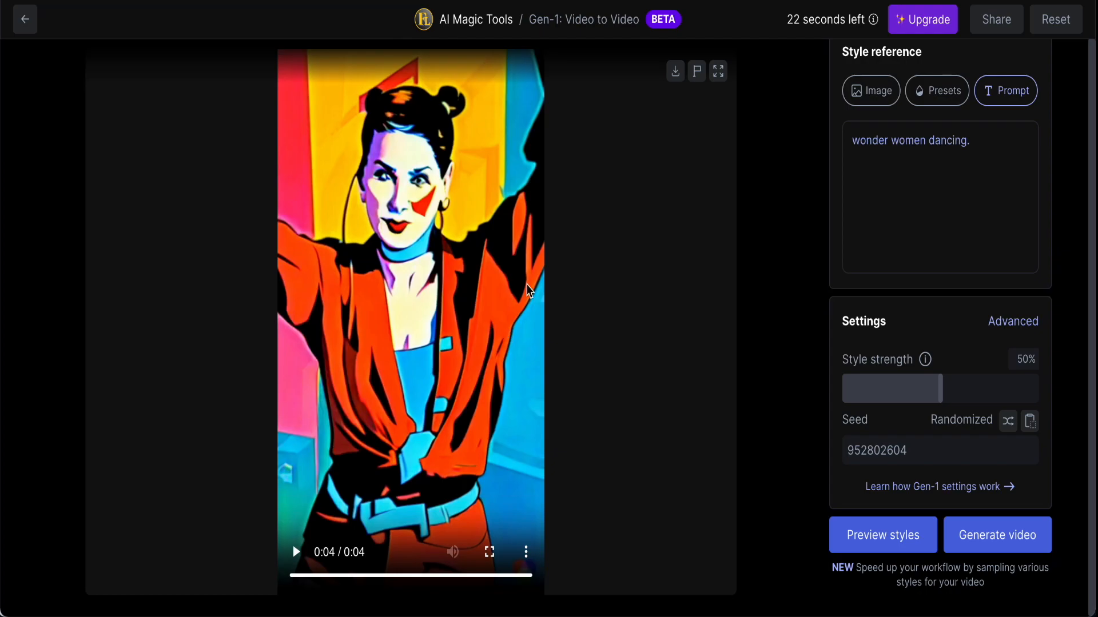
{"action": "left_click", "coordinate": [675, 71]}
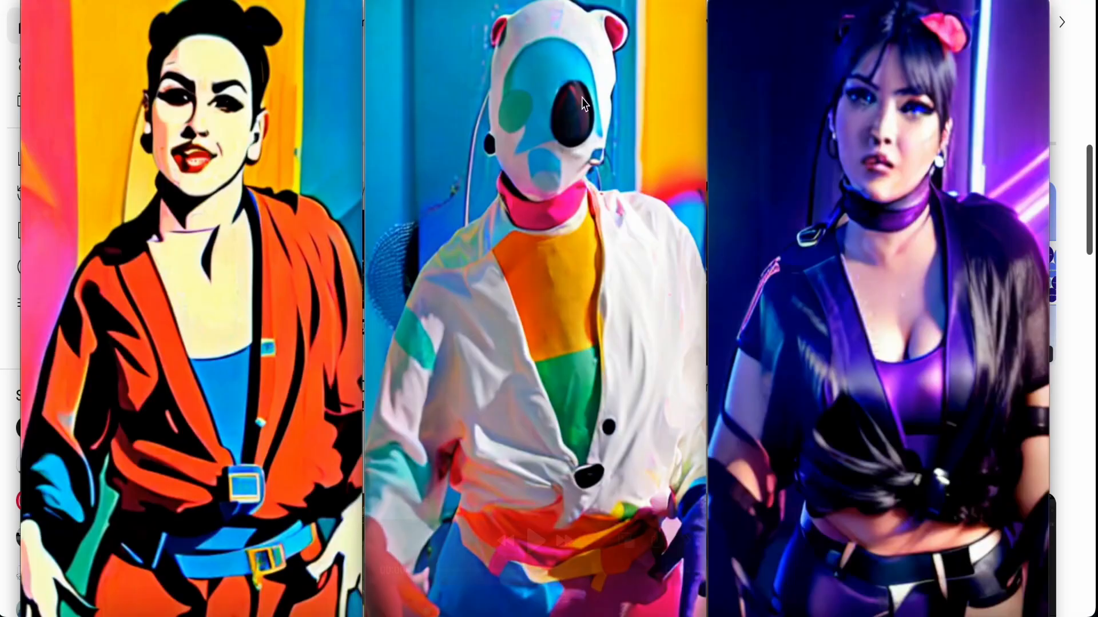
- Switch to the video player windows and play the three downloaded Gen-1 videos side by side to compare them
{"action": "mouse_move", "coordinate": [831, 310]}
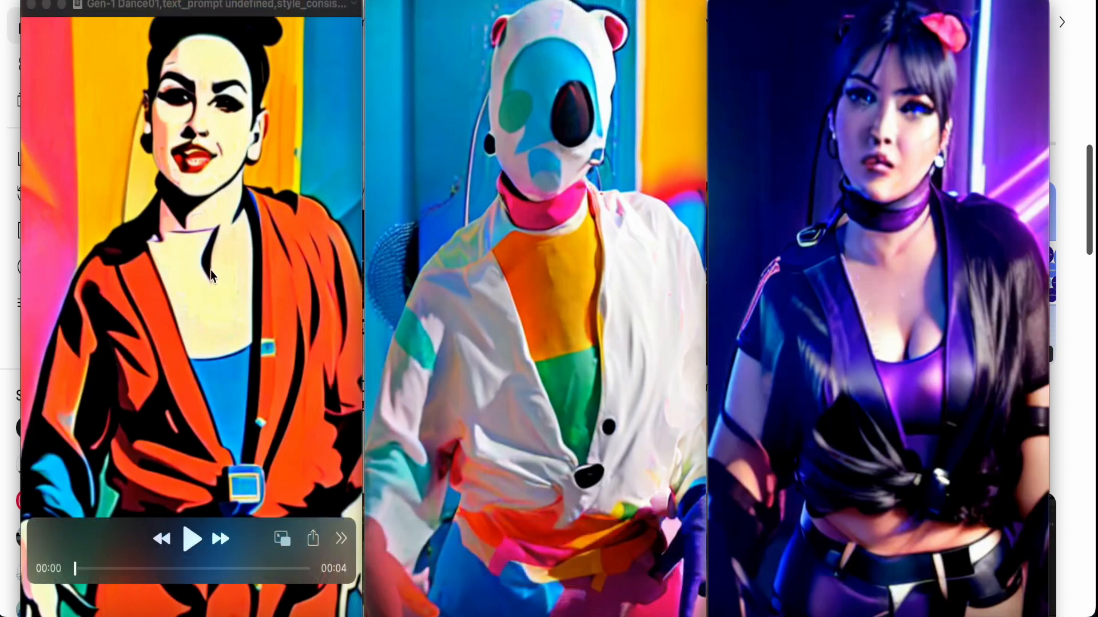
{"action": "mouse_move", "coordinate": [850, 530]}
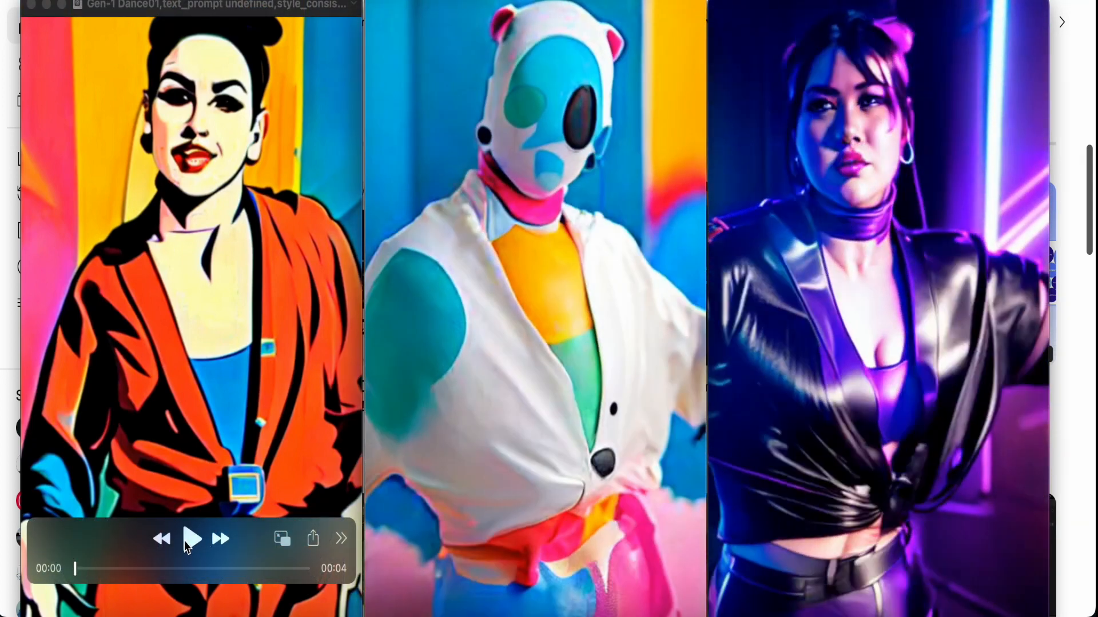
{"action": "left_click", "coordinate": [187, 542]}
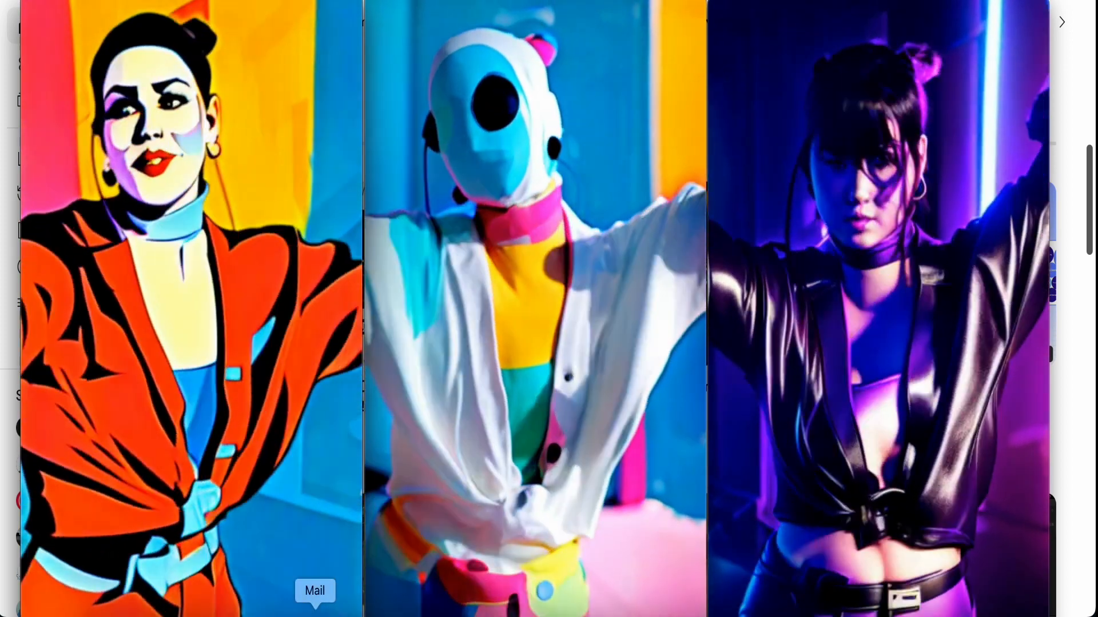